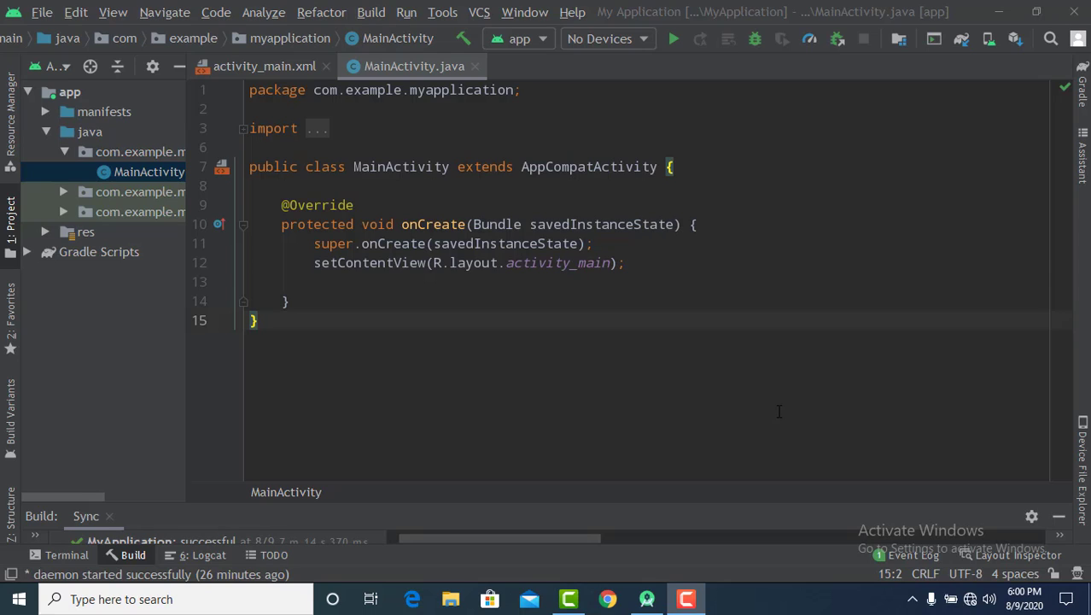
left_click(519, 262)
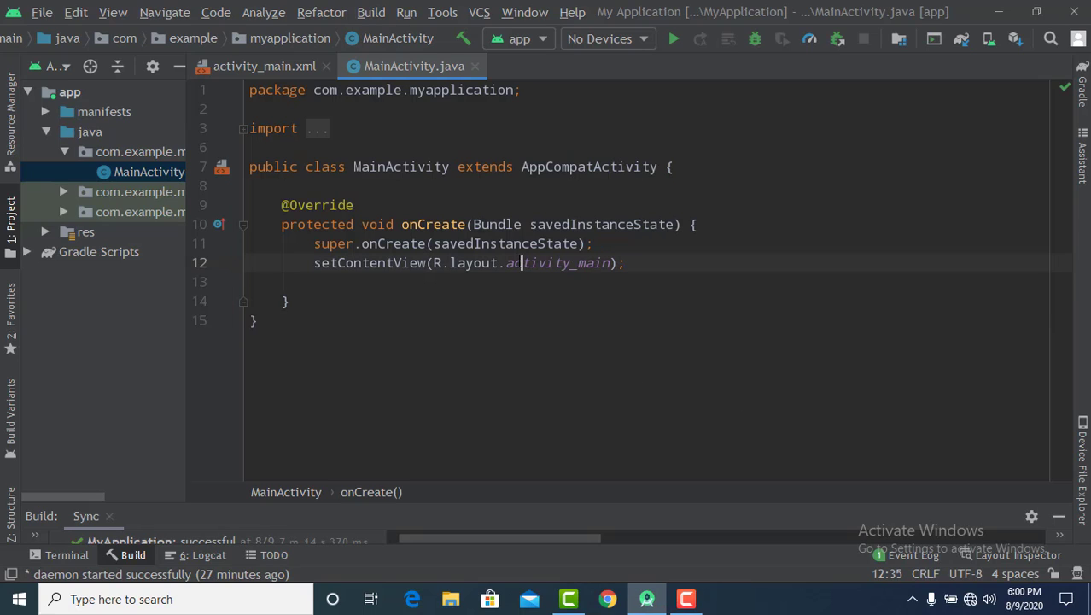
left_click(355, 205)
left_click(392, 191)
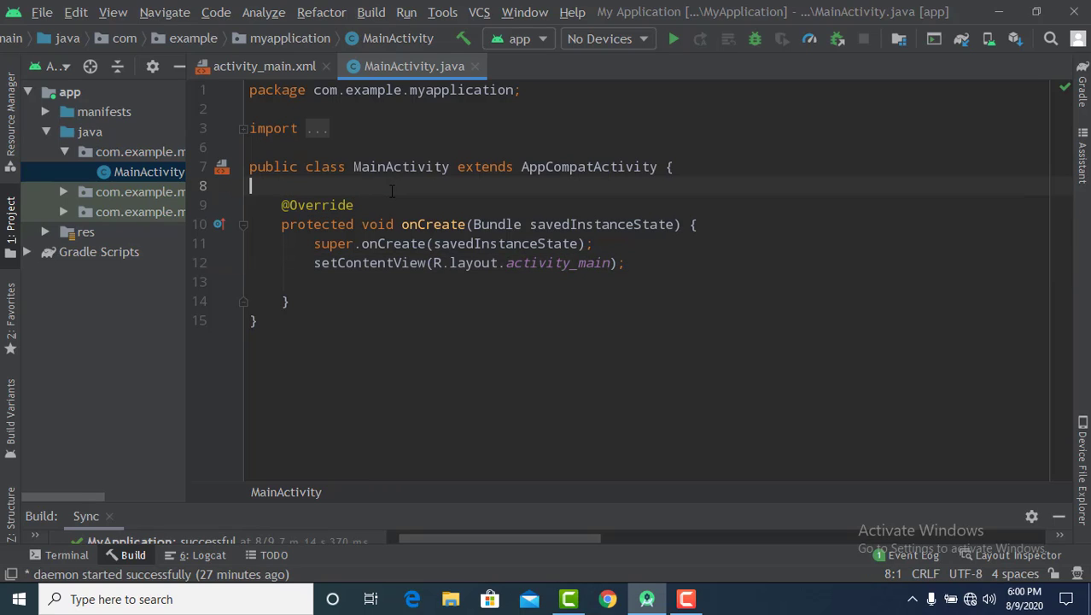
left_click(328, 128)
left_click(326, 112)
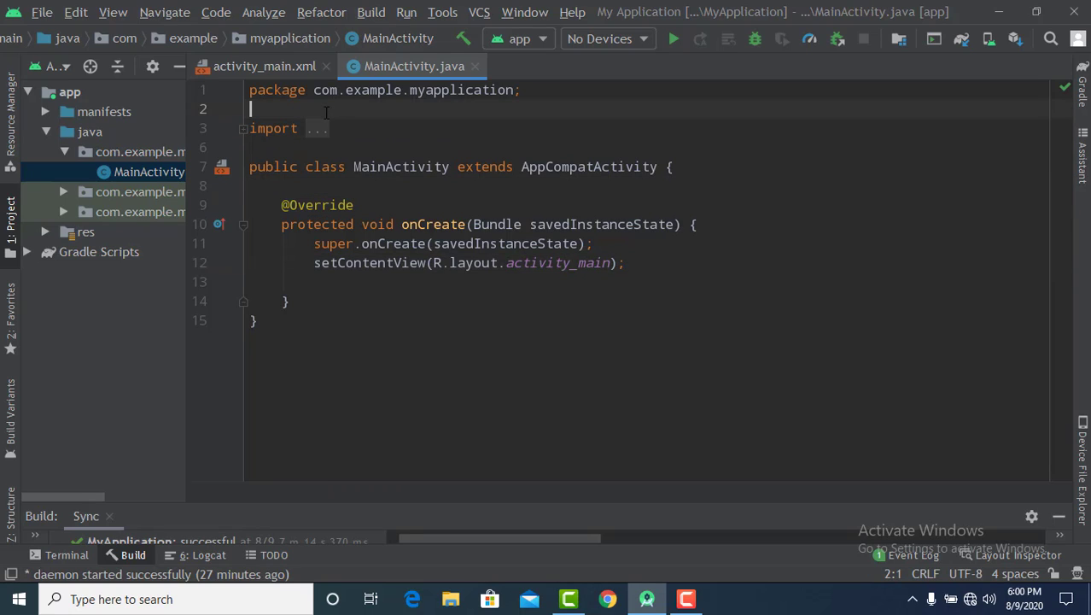
left_click(354, 205)
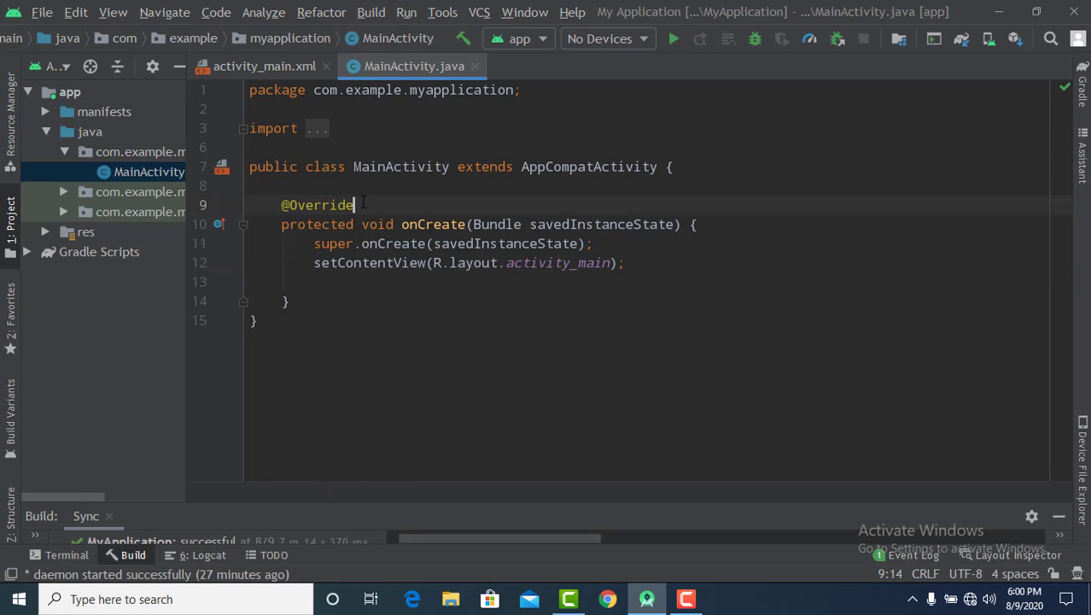
left_click(388, 297)
left_click(339, 263)
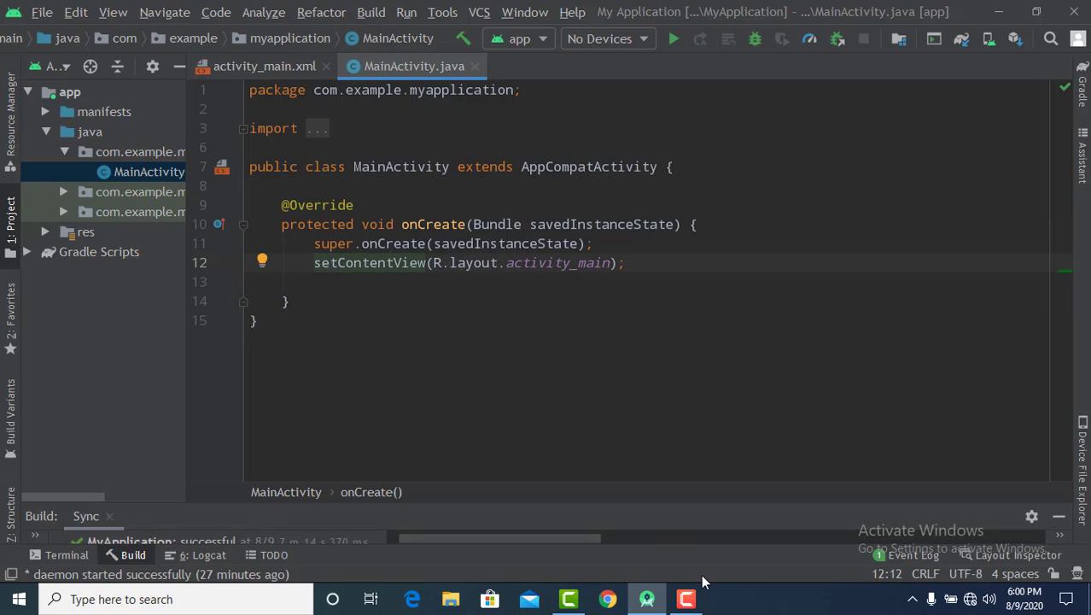
left_click(687, 600)
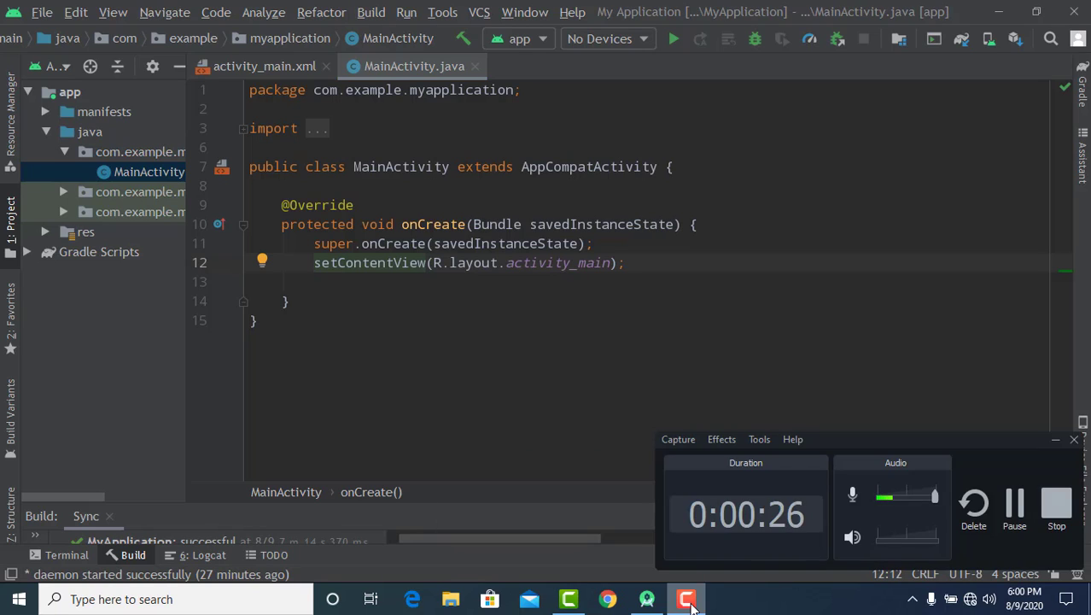
left_click(689, 600)
left_click(674, 337)
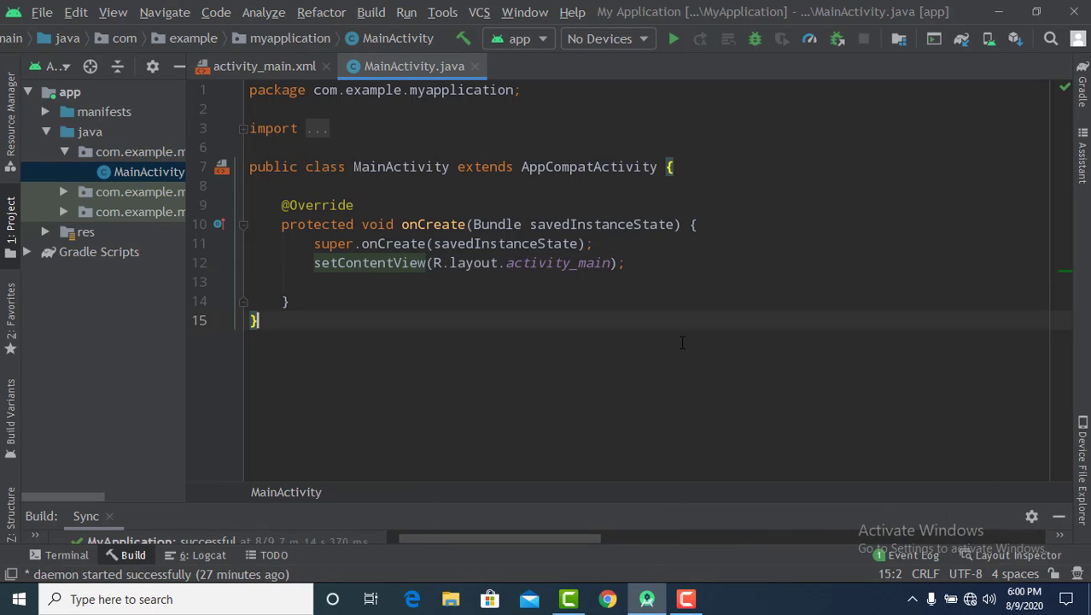
left_click(670, 295)
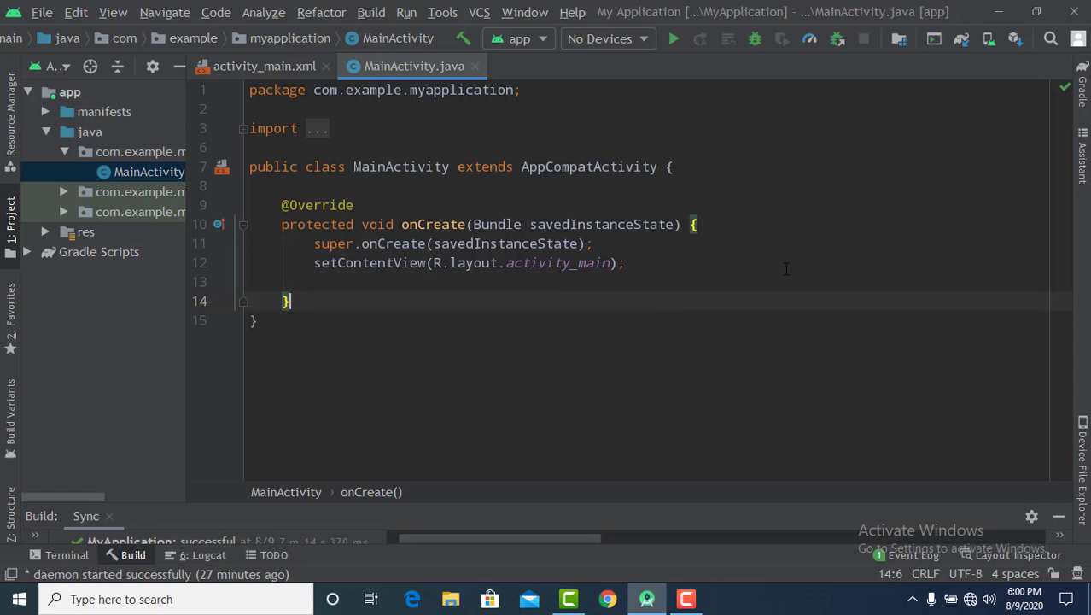
left_click(571, 223)
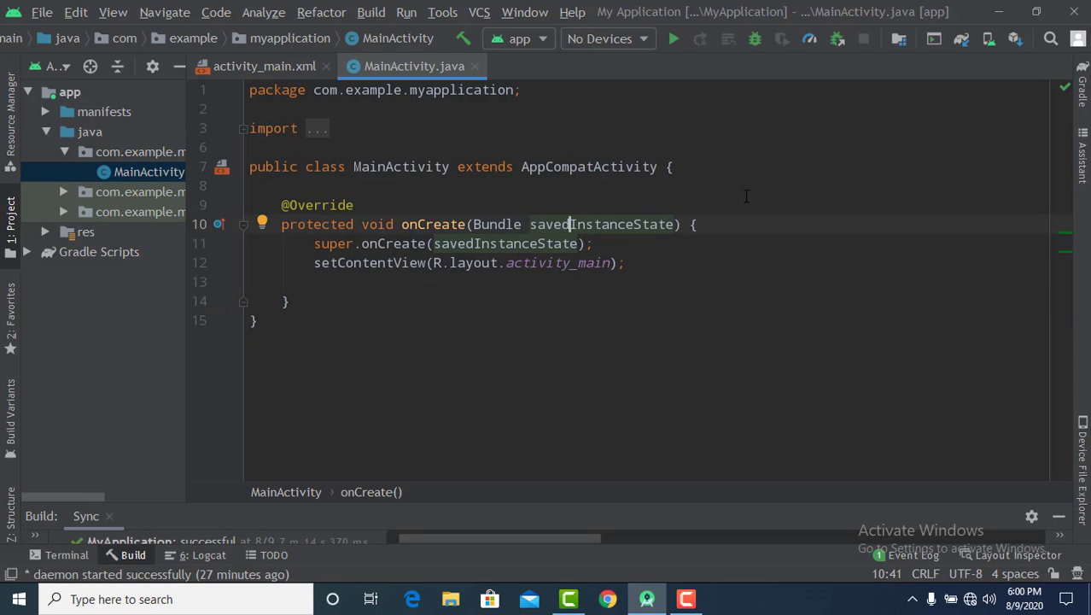
left_click(779, 177)
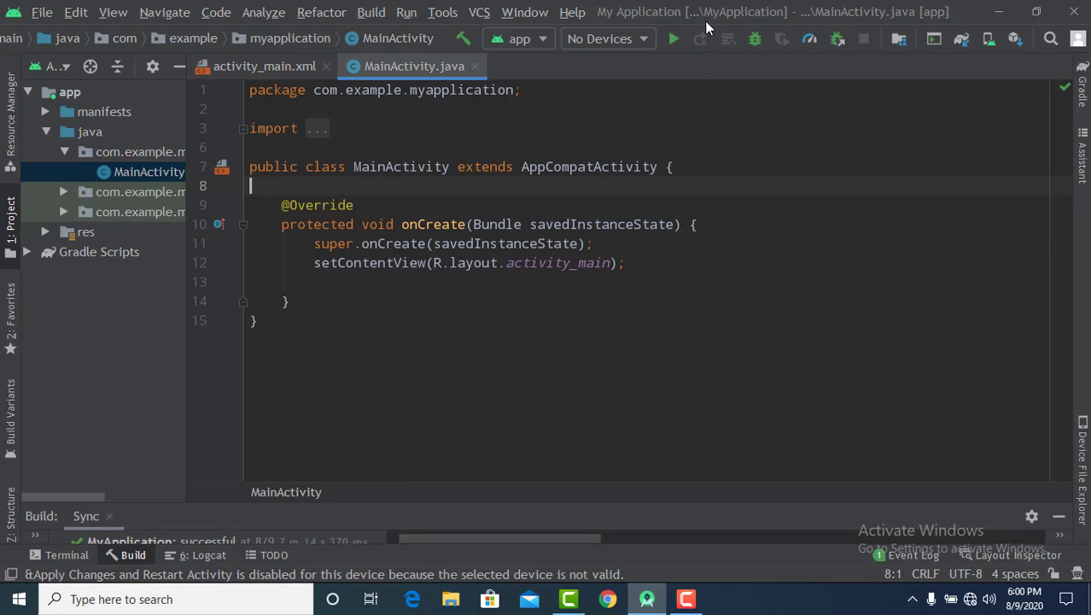
left_click(717, 205)
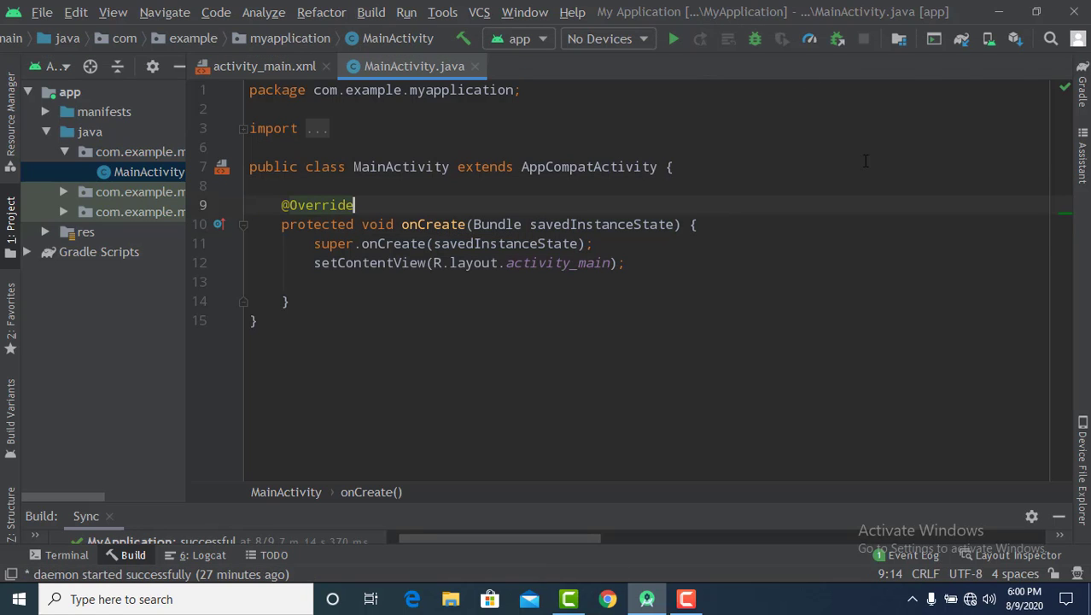
Step: Open the virtual device manager and start a new virtual device with the Pixel 2 hardware definition, continuing to system image selection
left_click(988, 50)
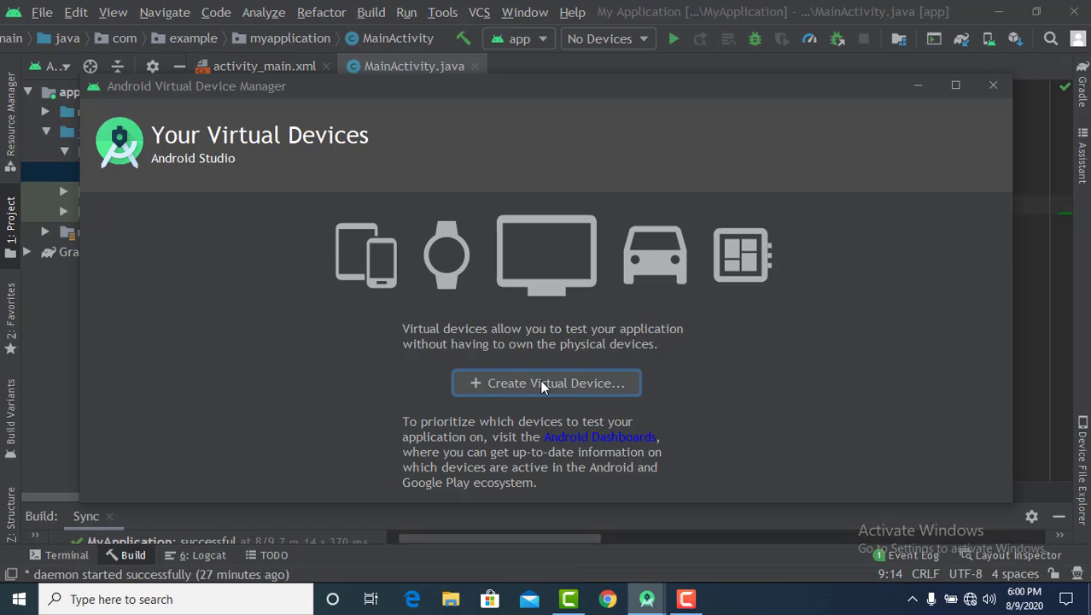
left_click(993, 84)
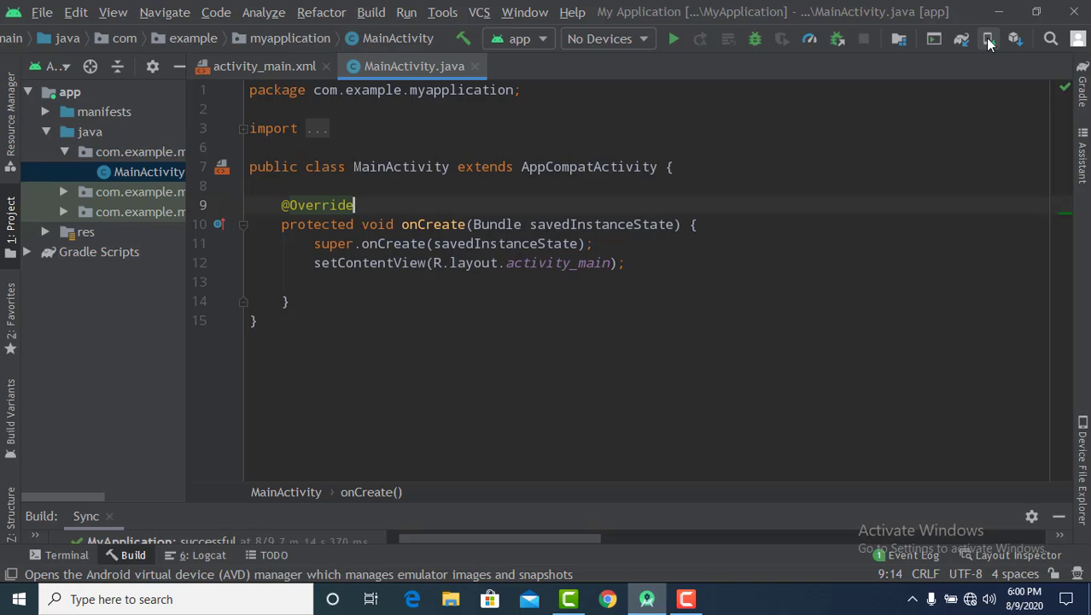
left_click(988, 44)
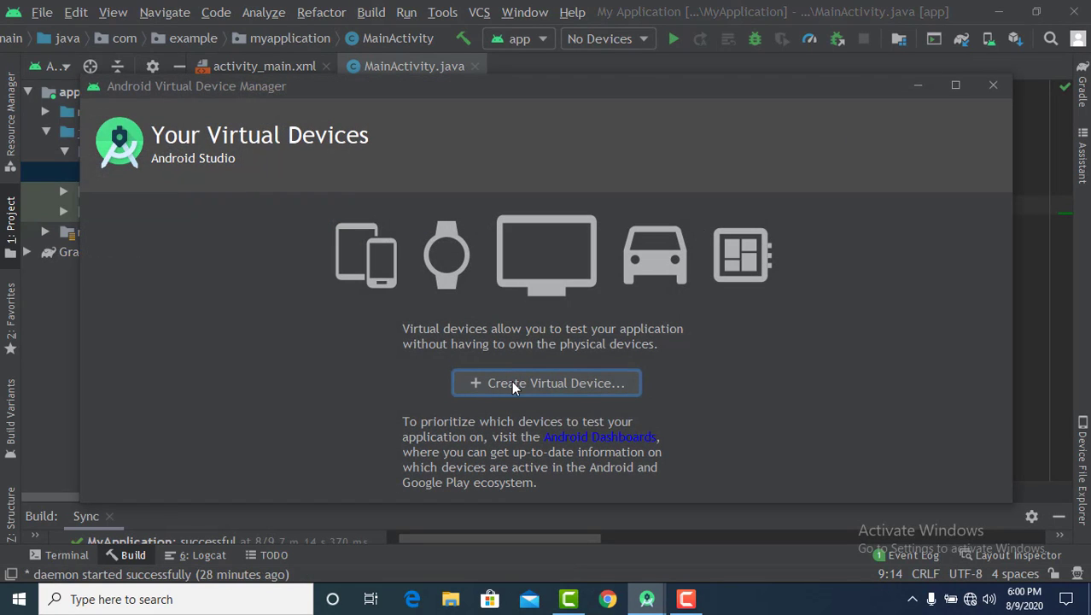
left_click(512, 384)
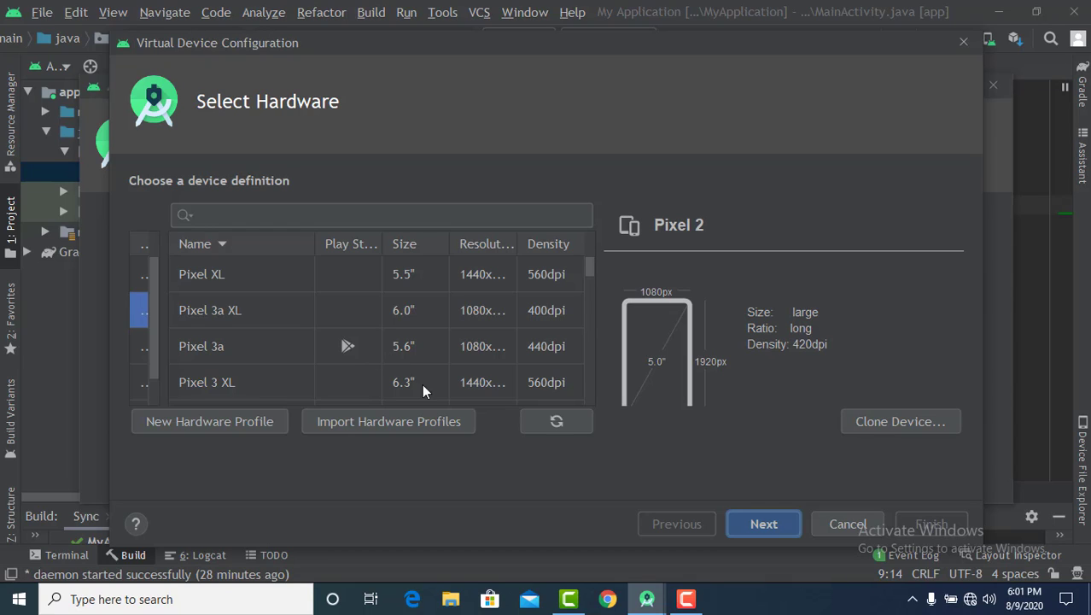
left_click(755, 524)
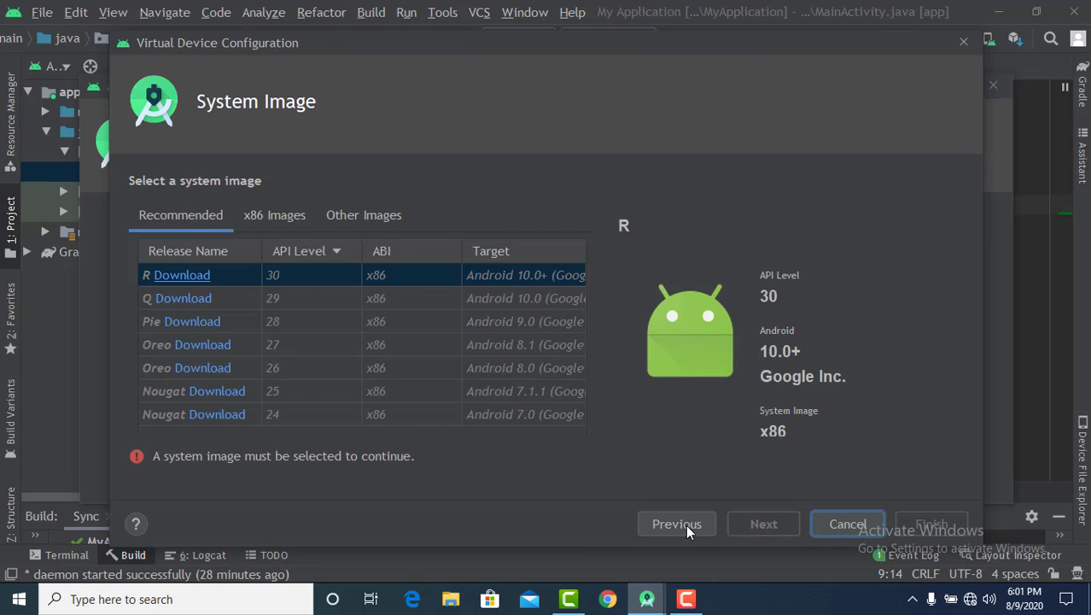
left_click(685, 524)
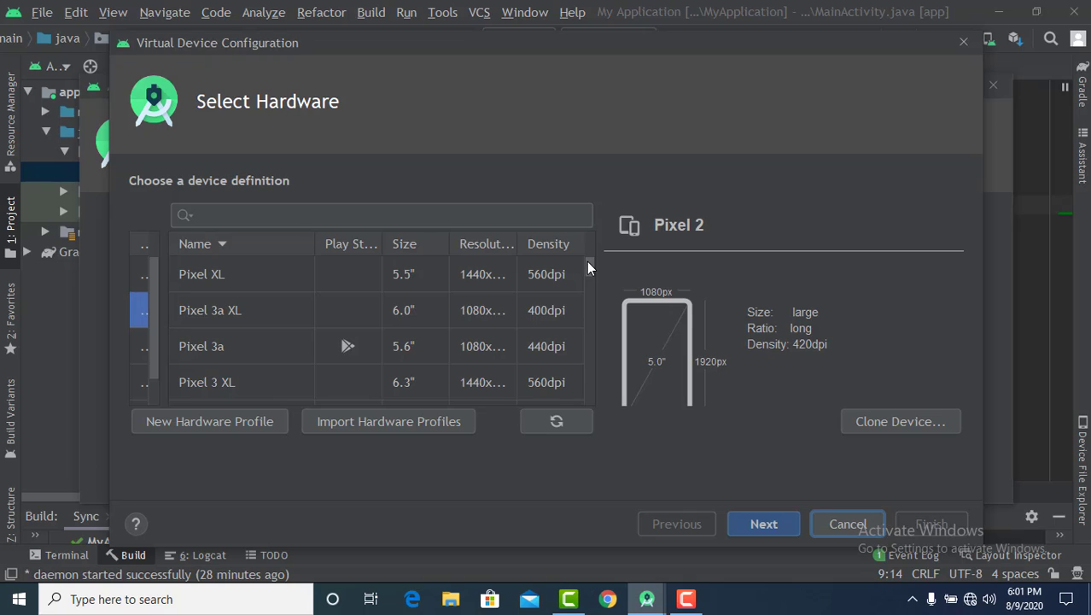
mouse_move(586, 263)
left_mouse_down()
mouse_move(596, 302)
mouse_move(595, 283)
left_mouse_up()
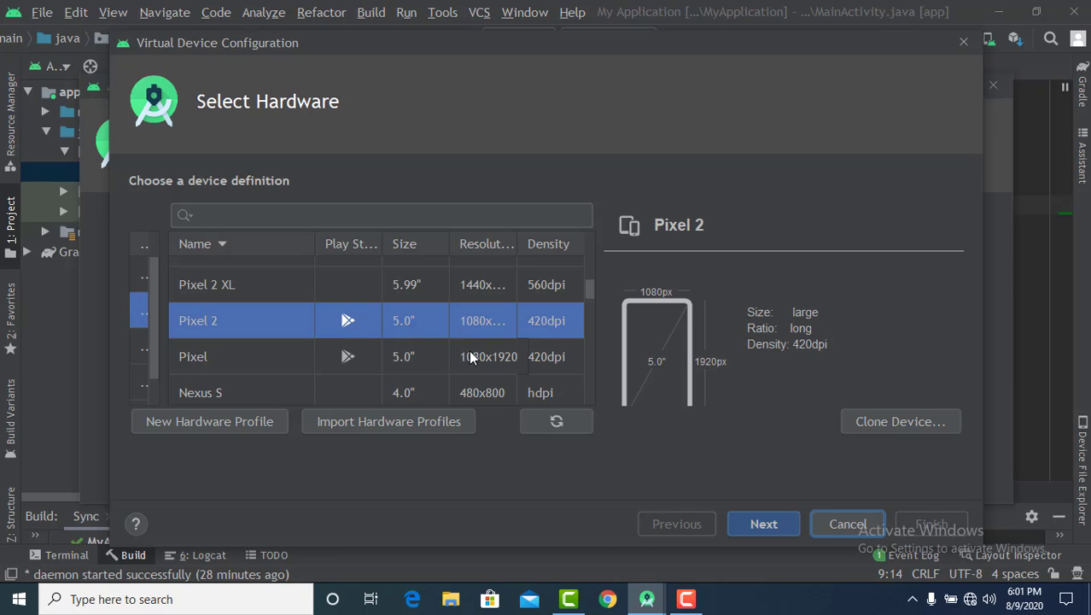
left_click(763, 521)
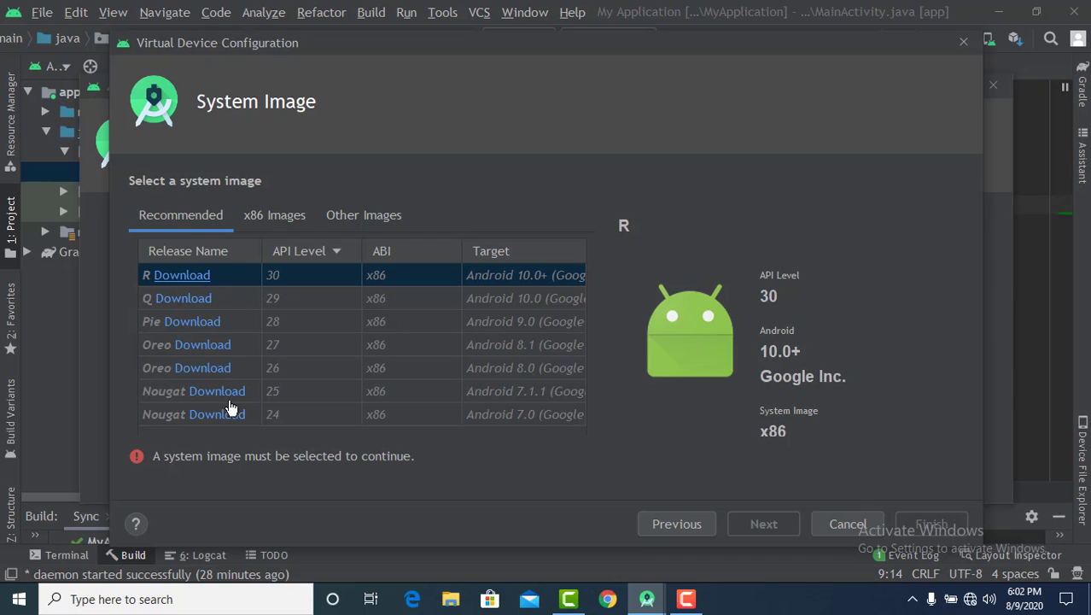
Step: Start the download of the Oreo API level 27 system image and dismiss its license agreement
left_click(192, 347)
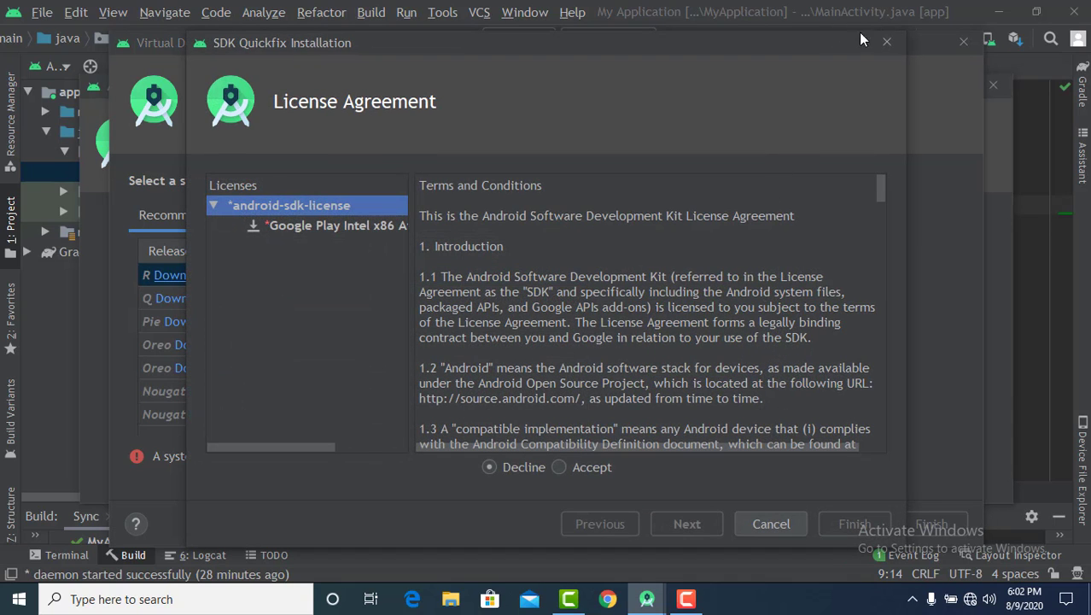
left_click(886, 41)
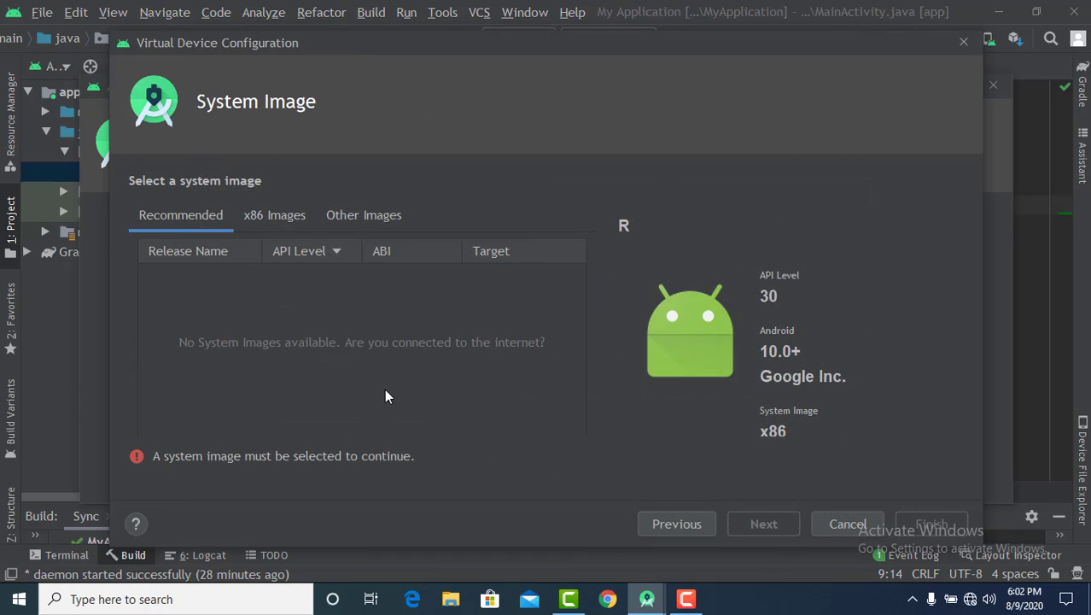
Step: Recheck the available system images by reloading the selection page and viewing the x86 and Recommended lists
left_click(202, 258)
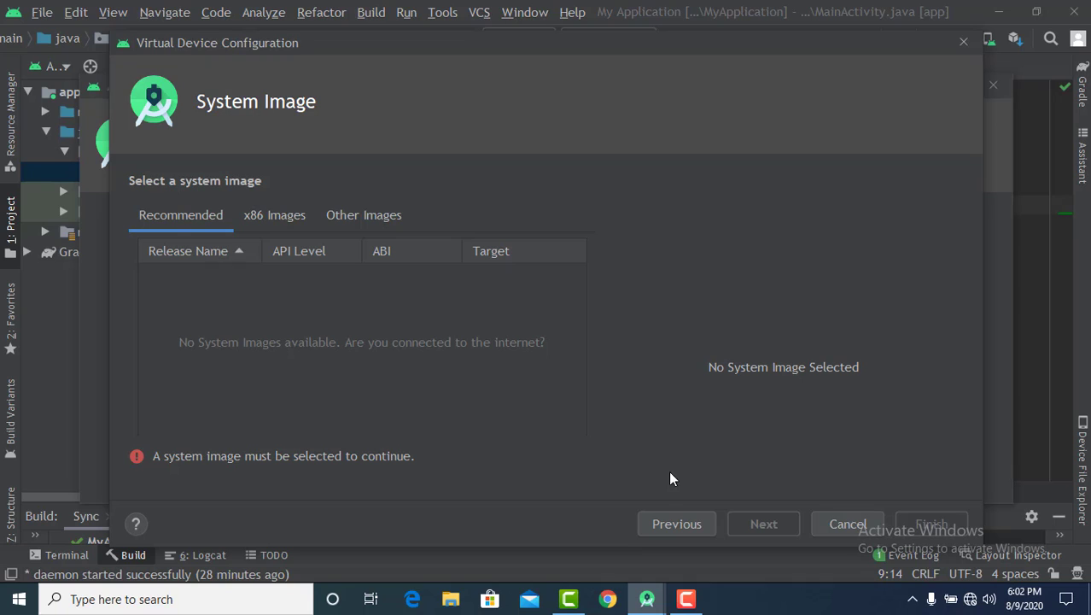
left_click(676, 522)
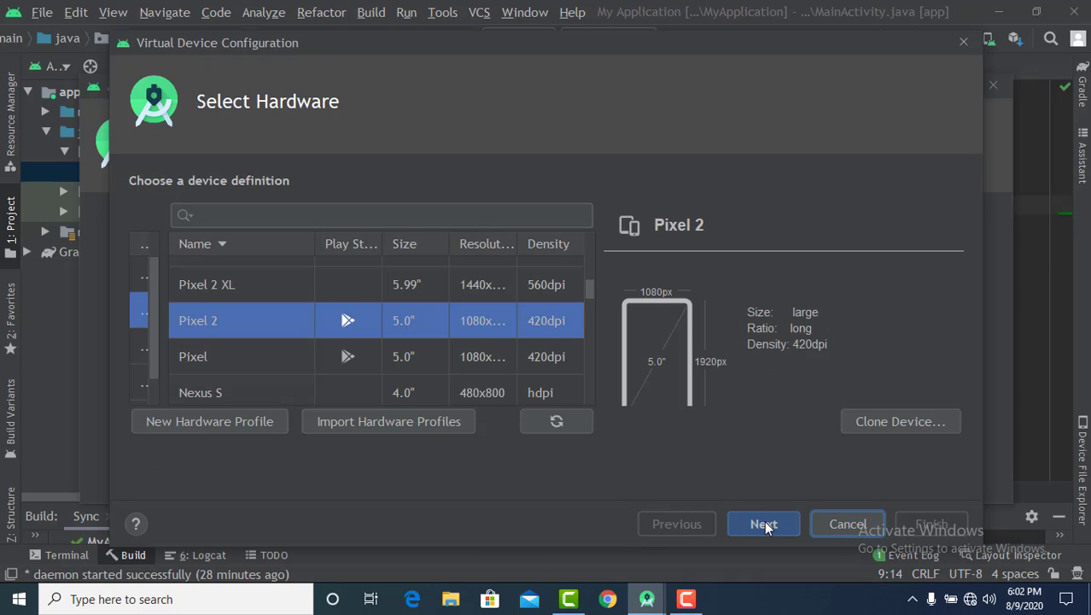
left_click(764, 523)
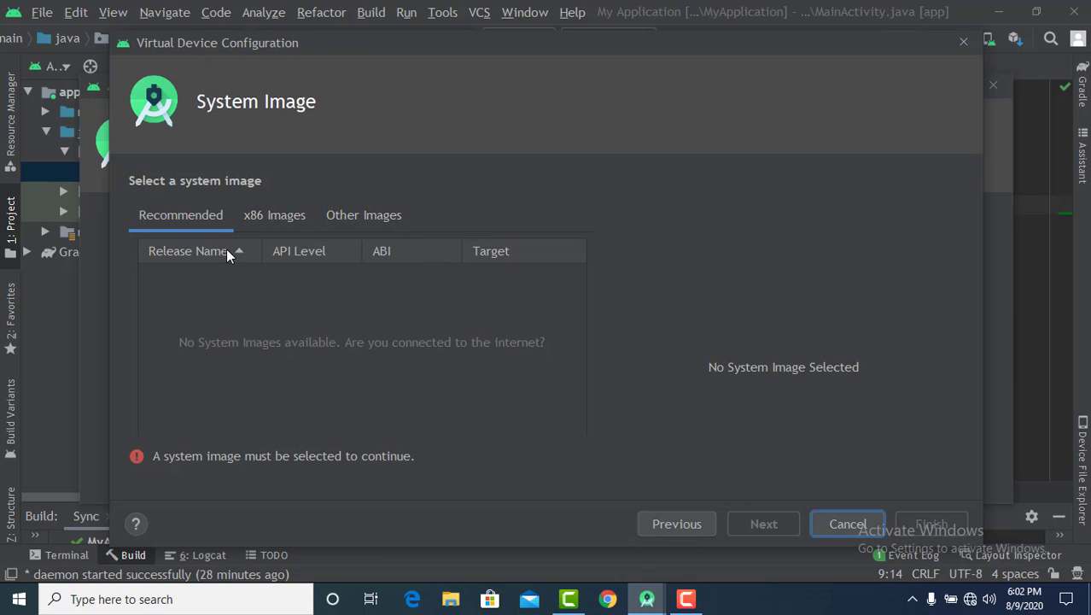
left_click(278, 212)
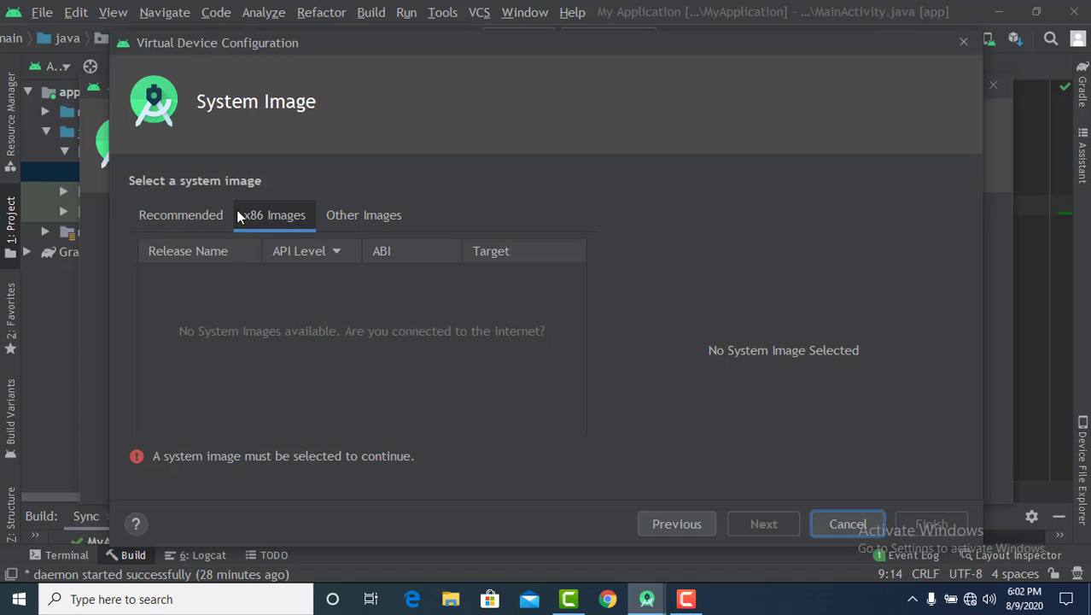
left_click(211, 215)
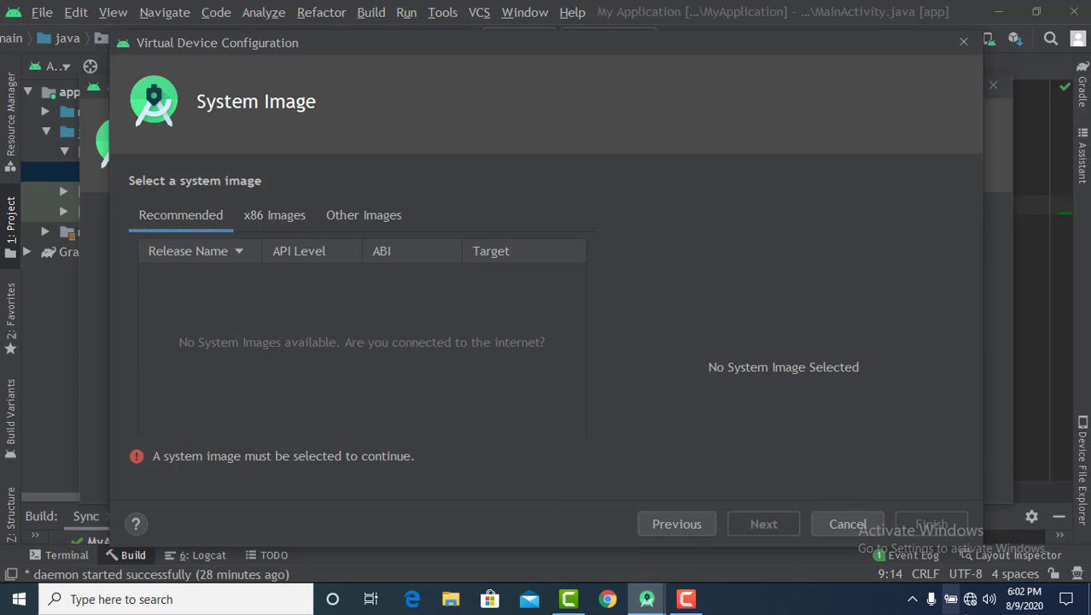
Step: Connect the computer to the TECNO P904 Wi-Fi network and return to the system image selection
left_click(970, 598)
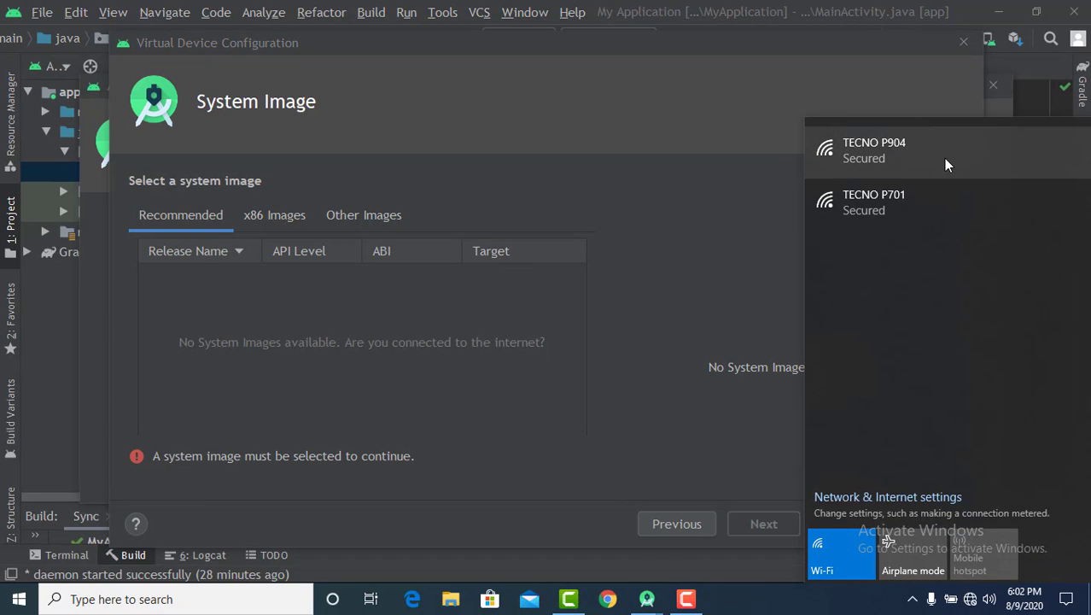
left_click(943, 158)
left_click(991, 222)
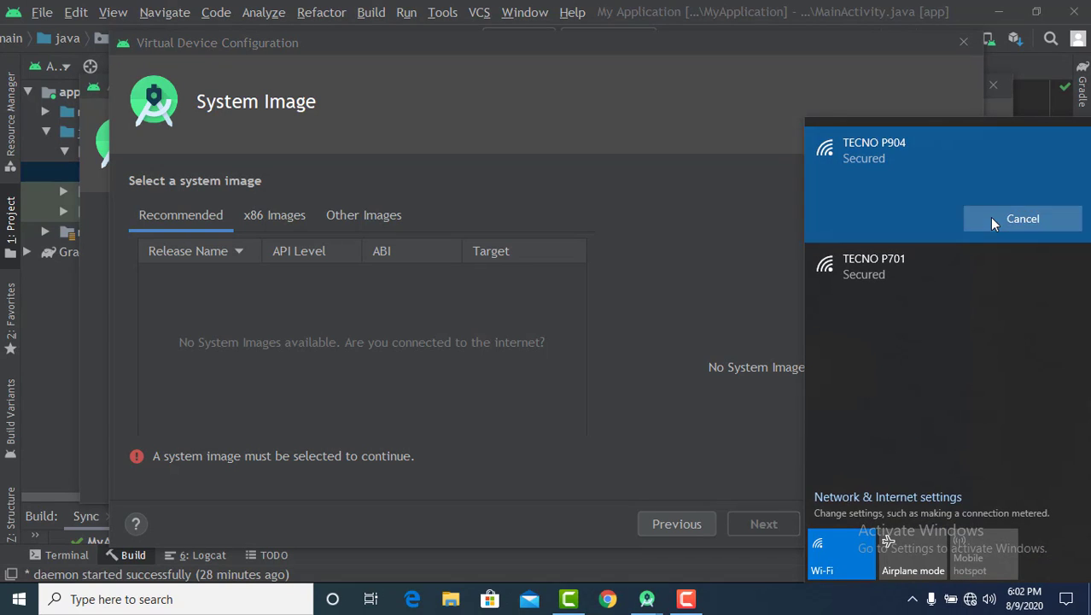
left_click(517, 385)
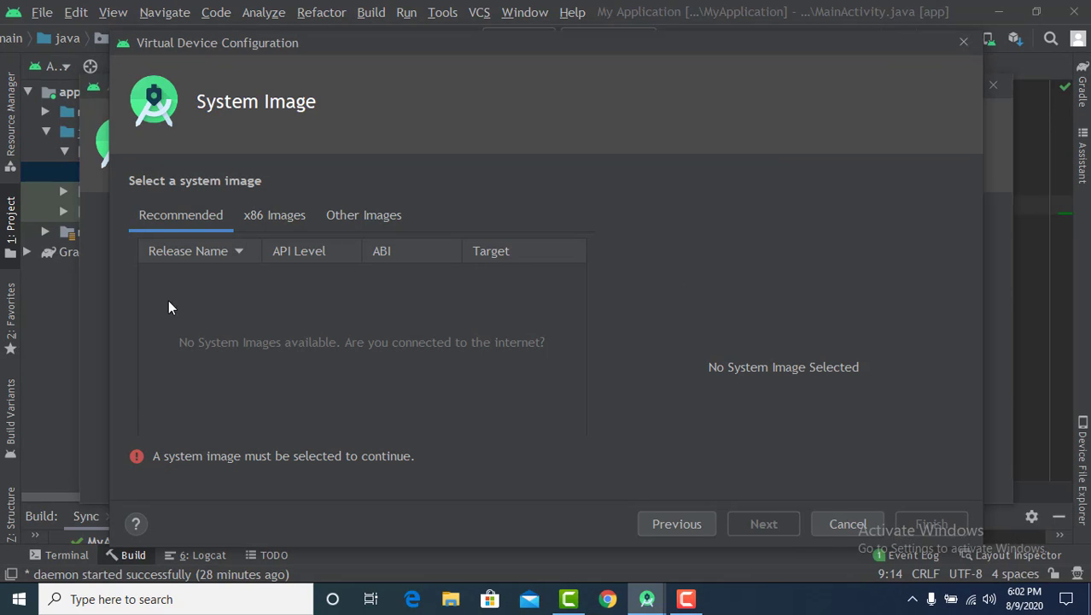
Step: Restart the virtual device setup with the Pixel 2 hardware, then sort the system images by release name and refresh the list
left_click(675, 528)
left_click(769, 524)
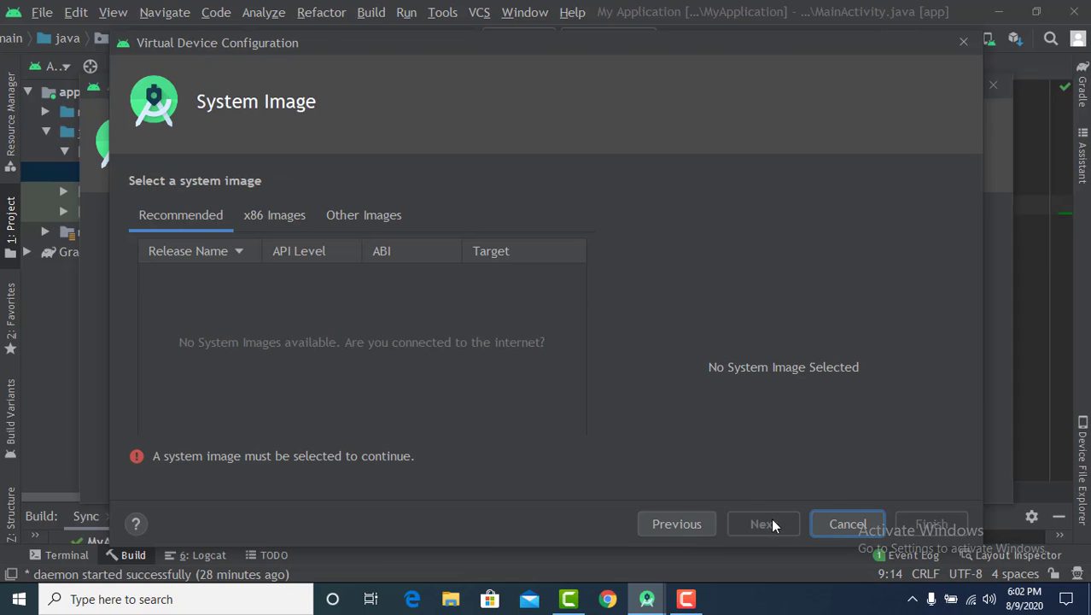
left_click(838, 522)
left_click(563, 382)
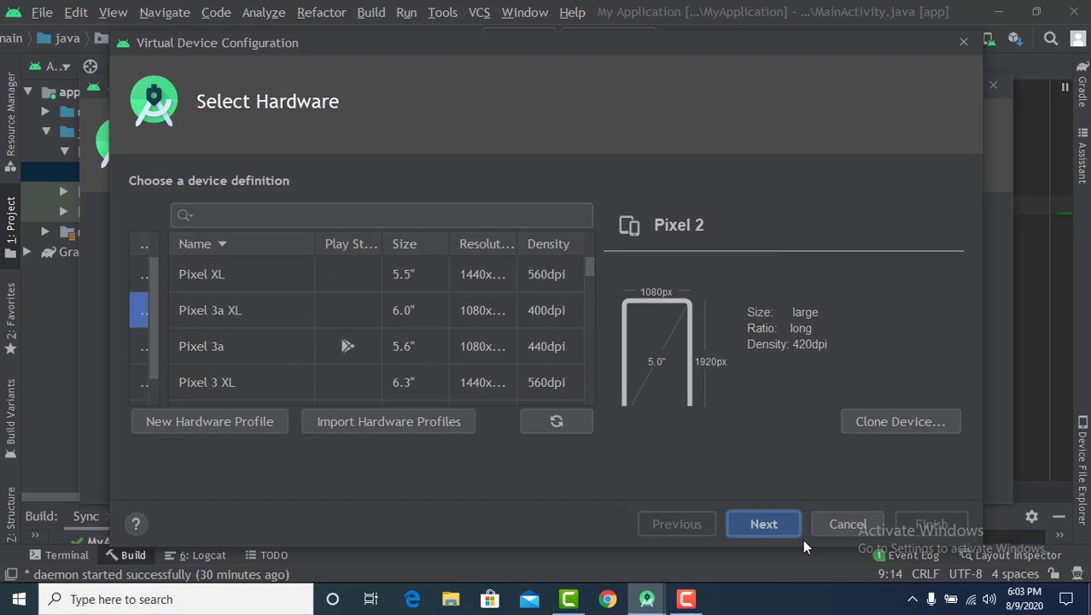
left_click(772, 525)
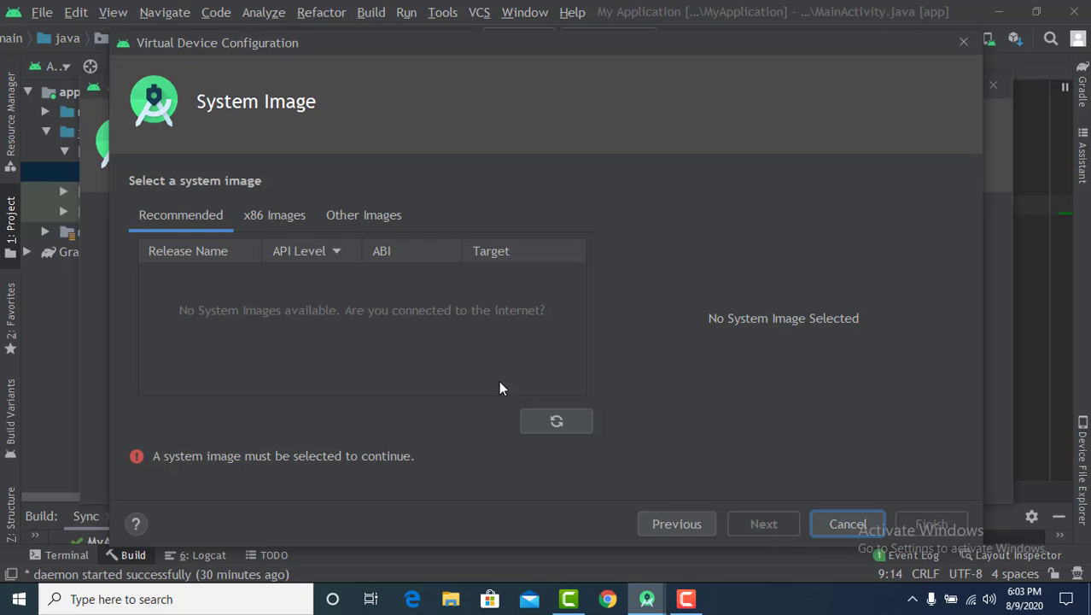
left_click(224, 246)
left_click(557, 419)
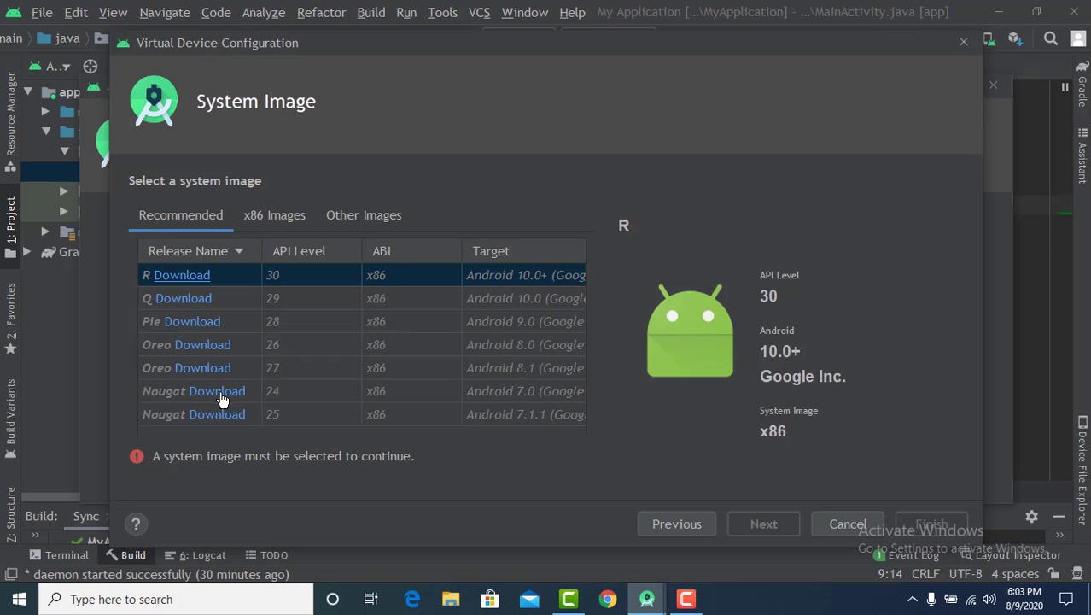
Step: Open the license agreement for the Oreo API level 27 image download and cancel the installation
left_click(203, 369)
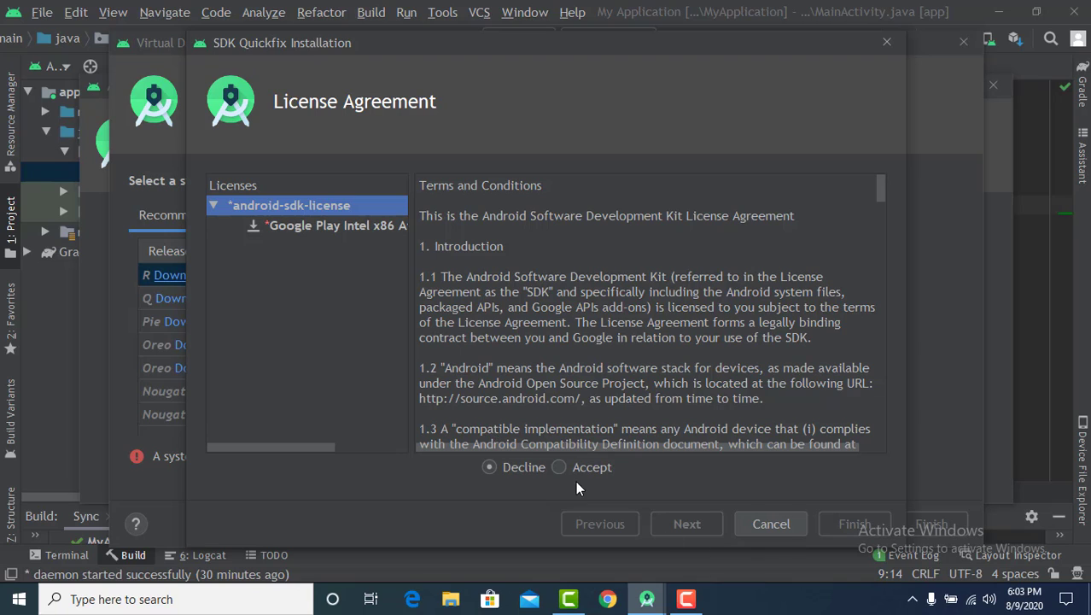
left_click(756, 527)
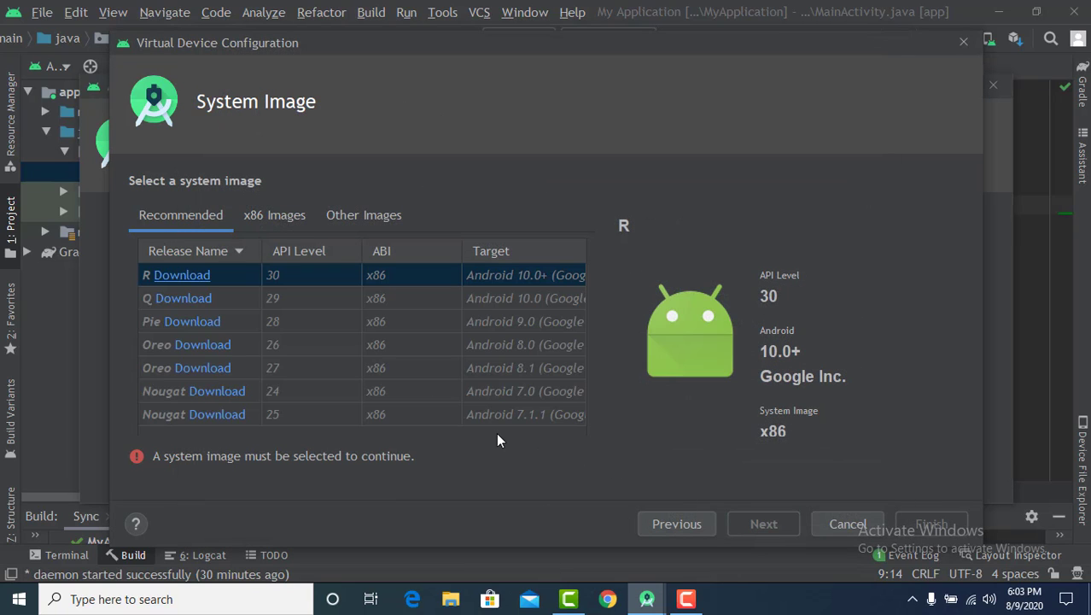
Step: Download and install the Oreo API level 26 x86 system image, accepting its license agreement
left_click(201, 351)
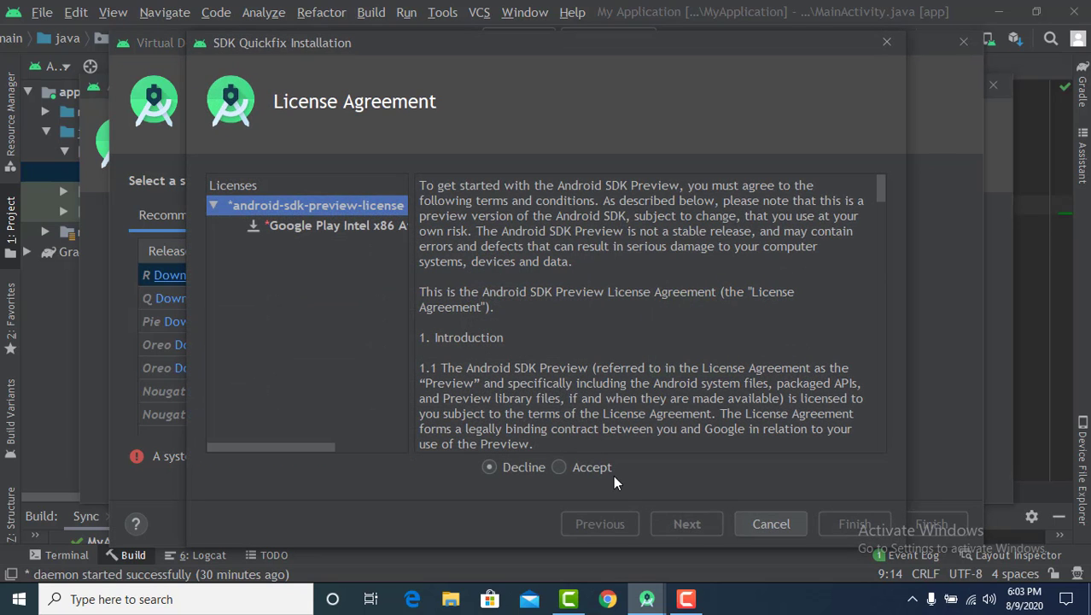
left_click(560, 467)
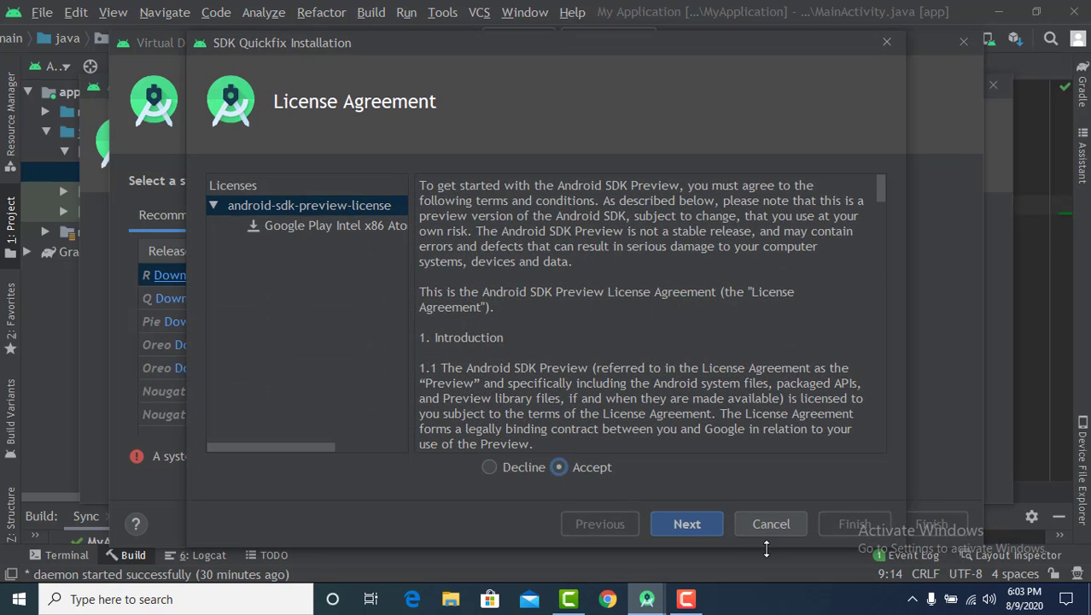
left_click(679, 524)
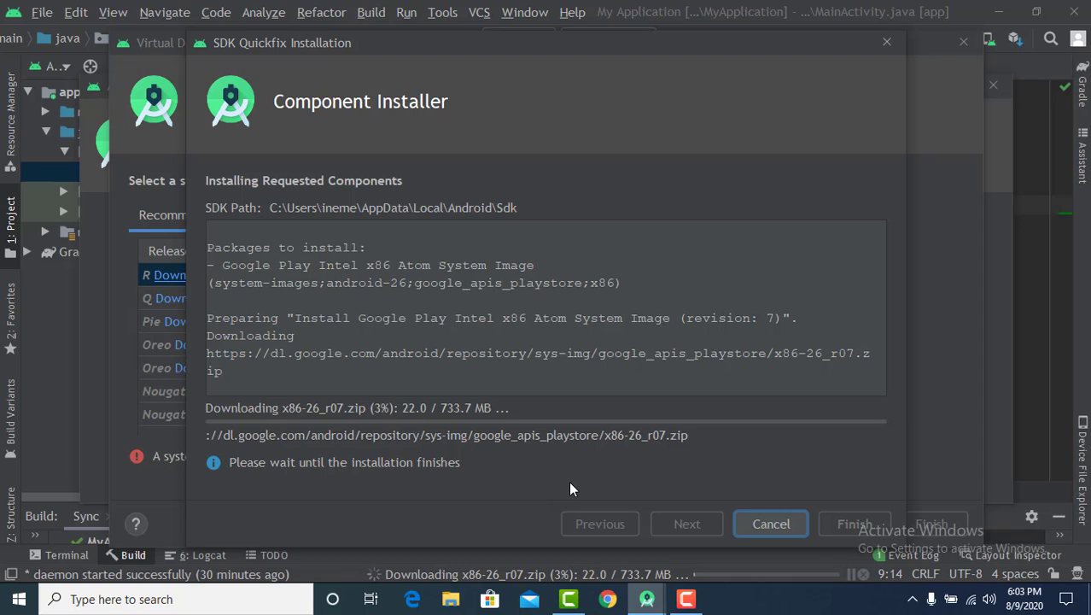
left_click(685, 598)
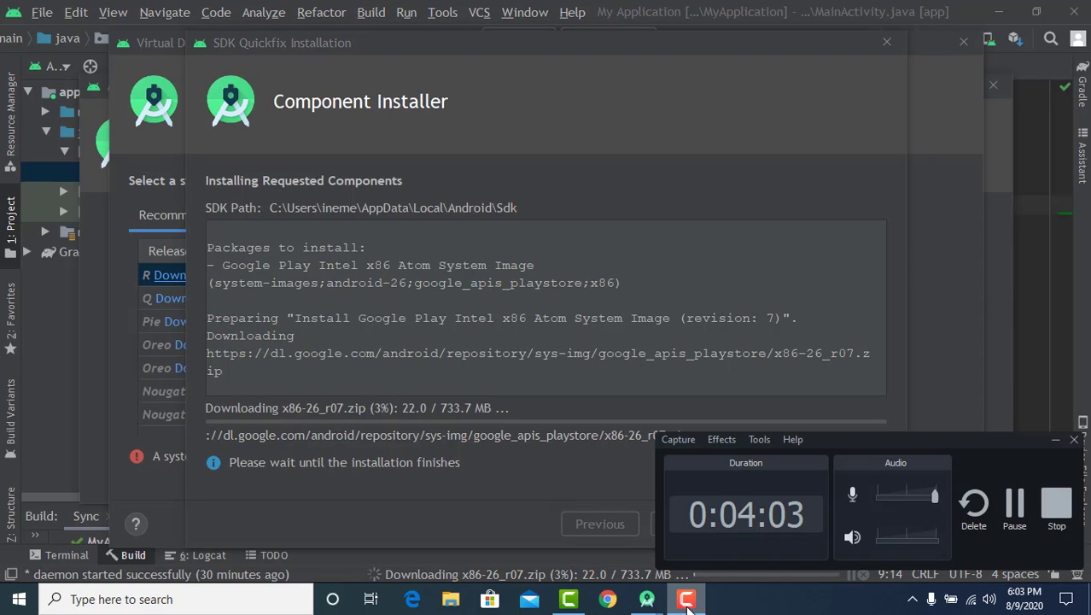
left_click(1014, 506)
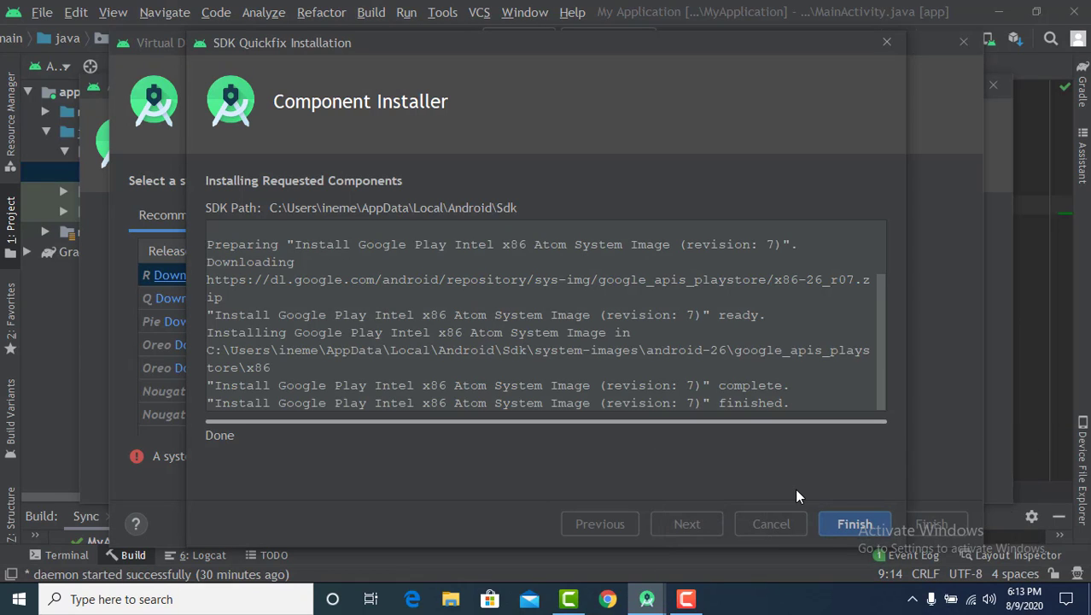
left_click(841, 526)
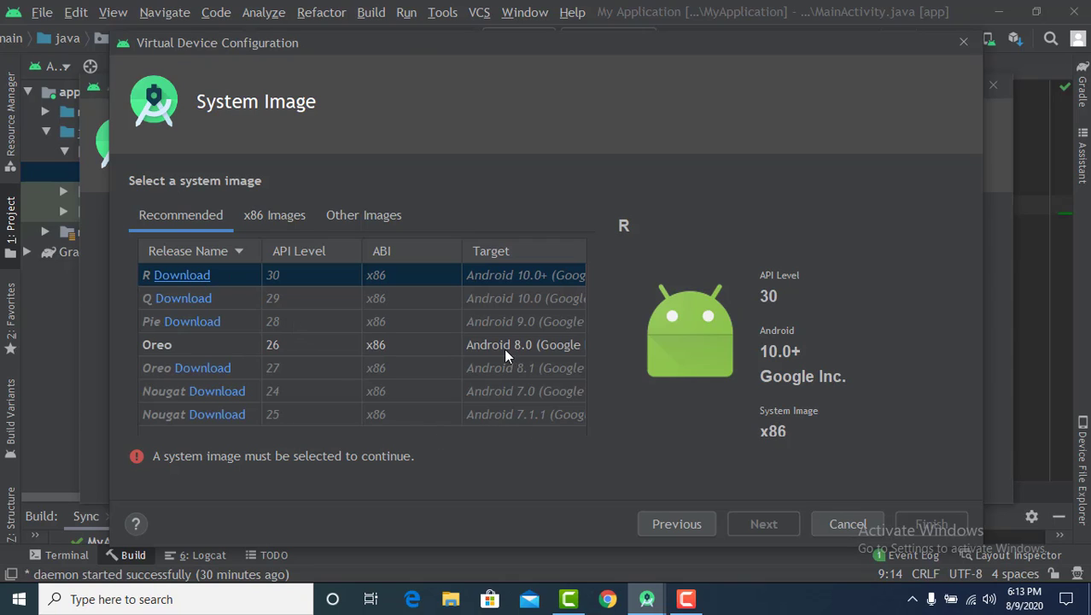
Step: Create the Pixel 2 virtual device with the Oreo API level 26 image and Portrait startup orientation, then close the device manager
left_click(319, 344)
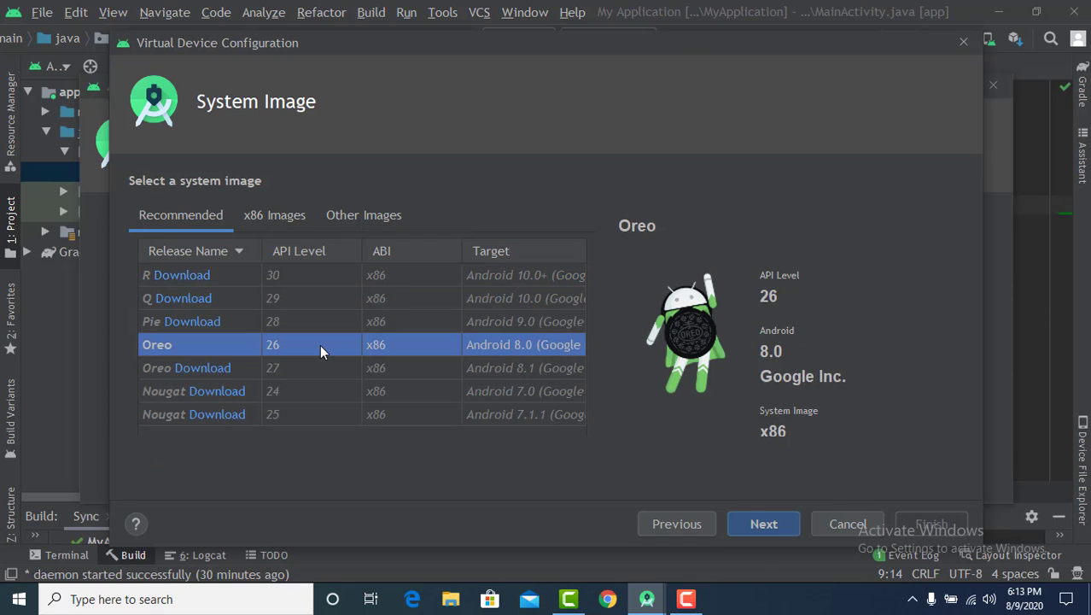
left_click(762, 523)
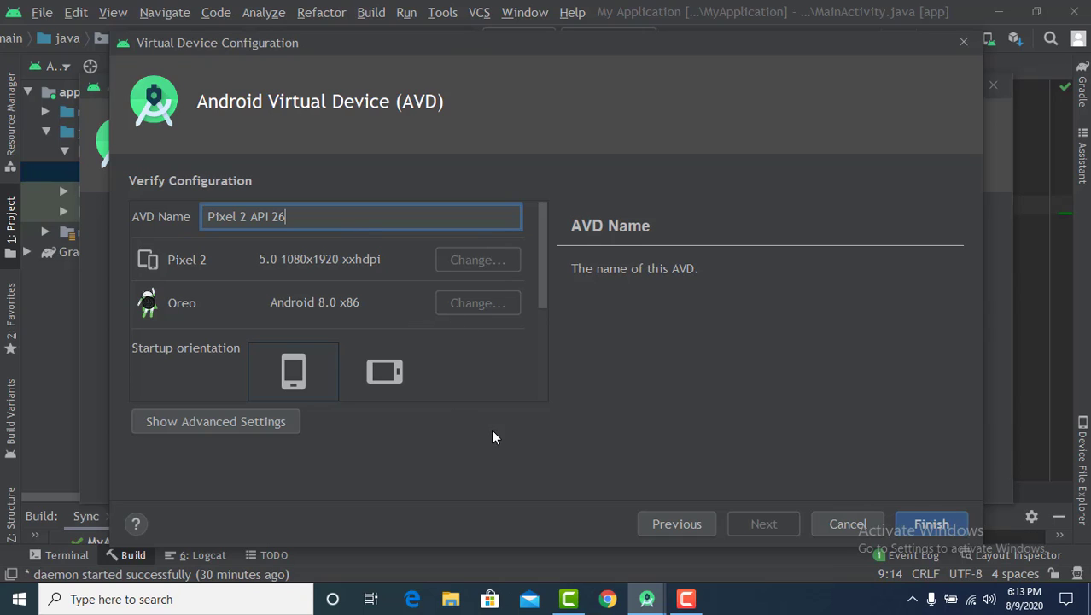
left_click(384, 379)
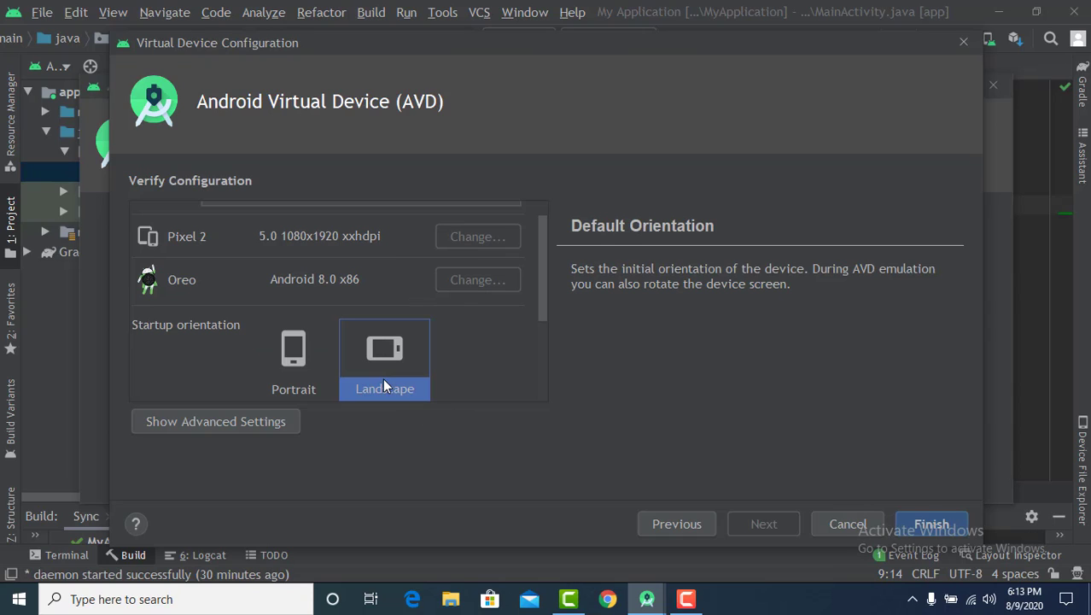
left_click(301, 380)
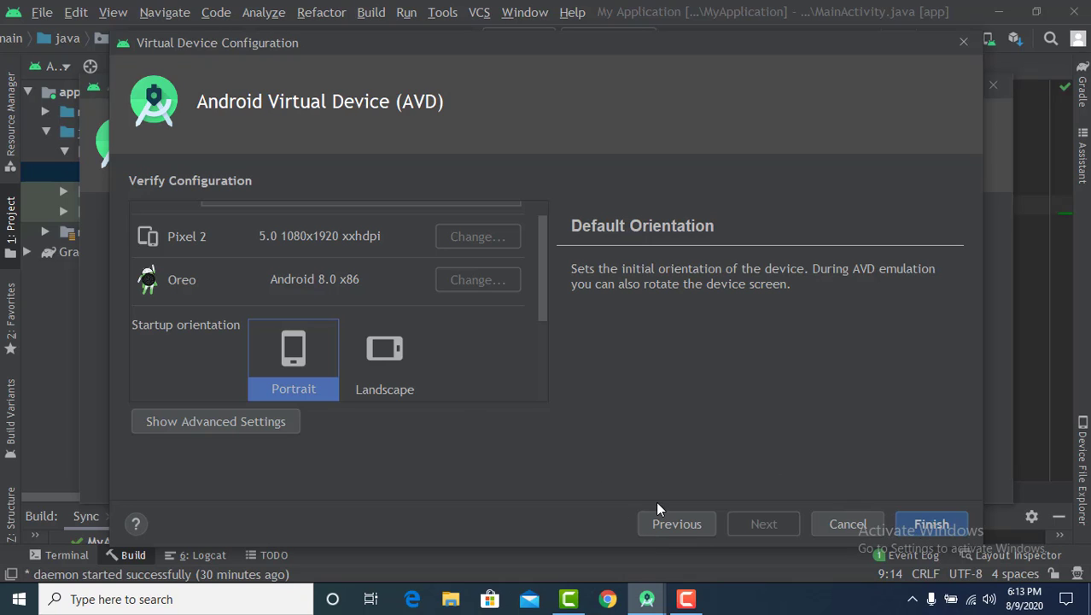
left_click(676, 524)
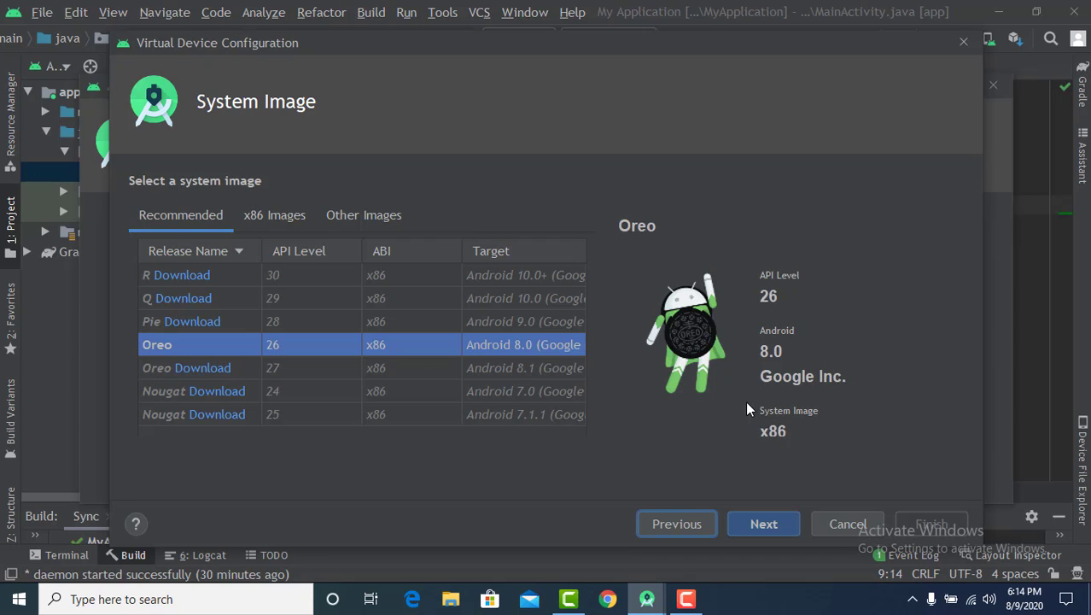
left_click(763, 523)
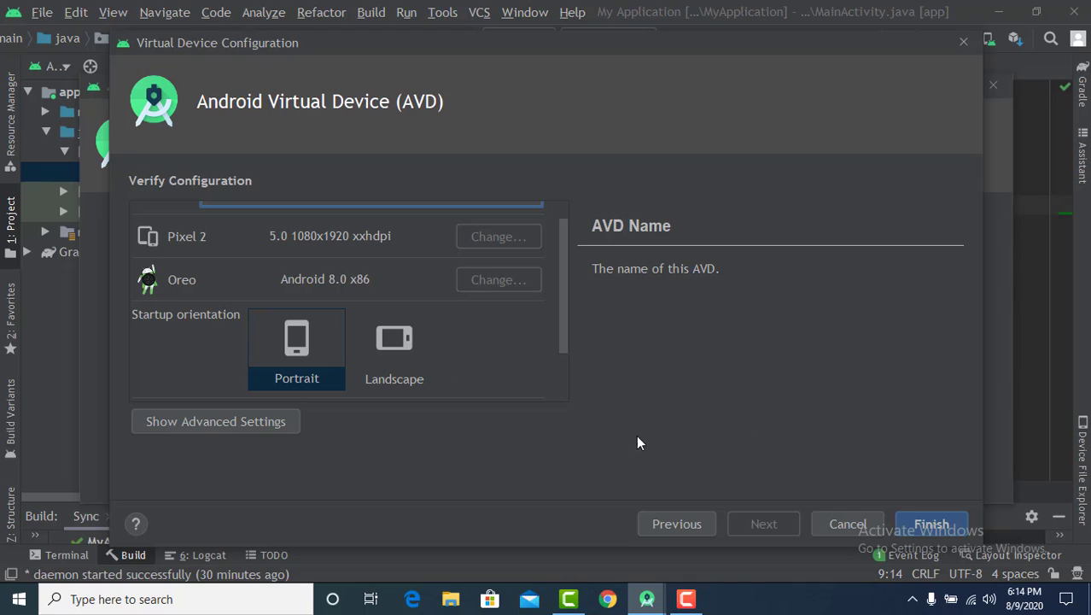
left_click(920, 522)
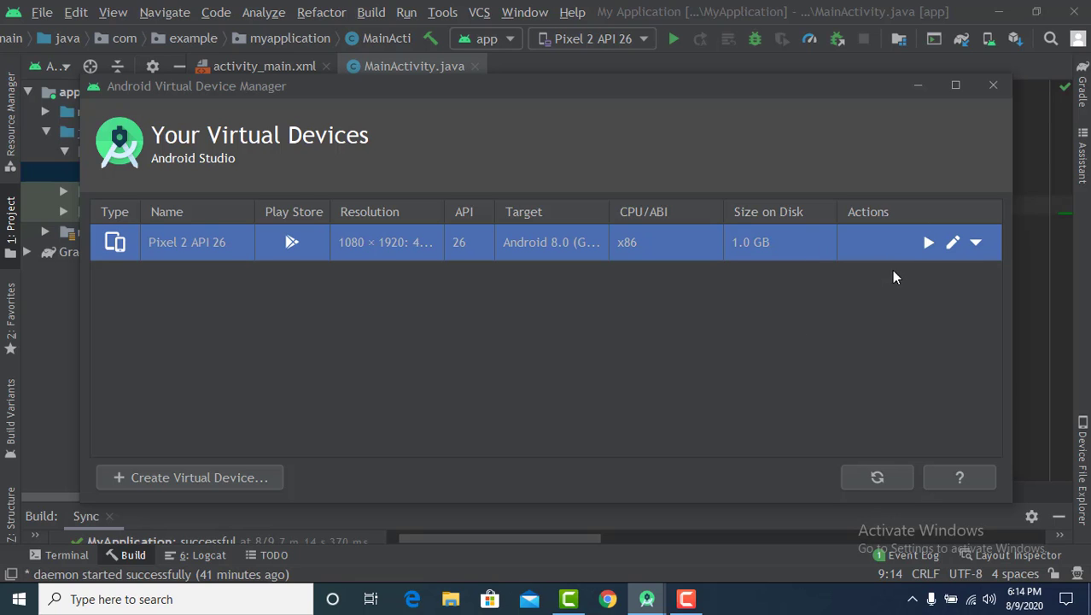
left_click(993, 84)
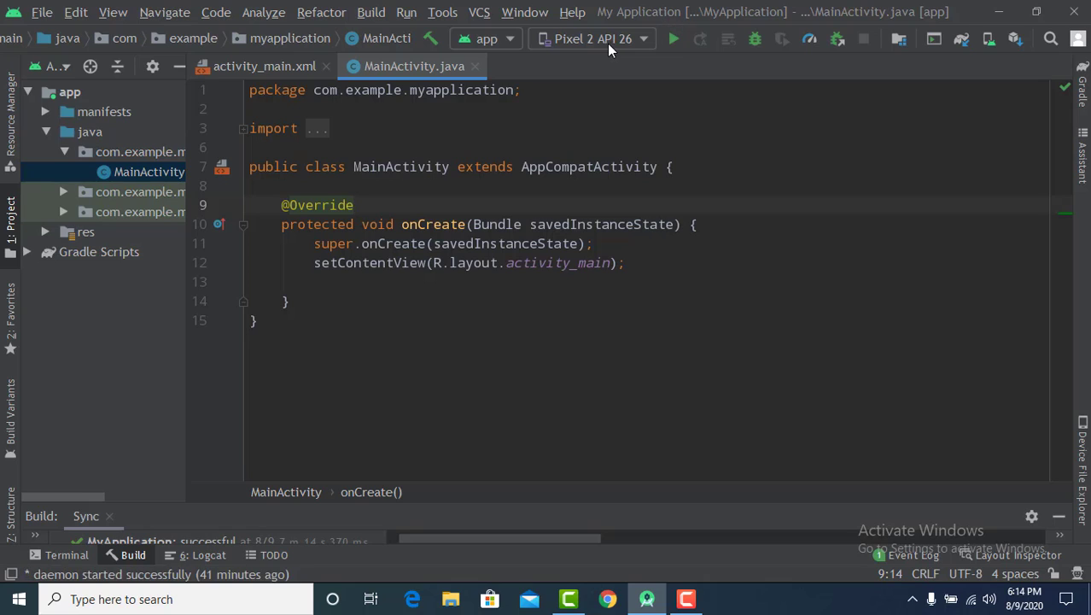
Step: Run the app on the Pixel 2 API 26 virtual device and enlarge the build output area
left_click(672, 36)
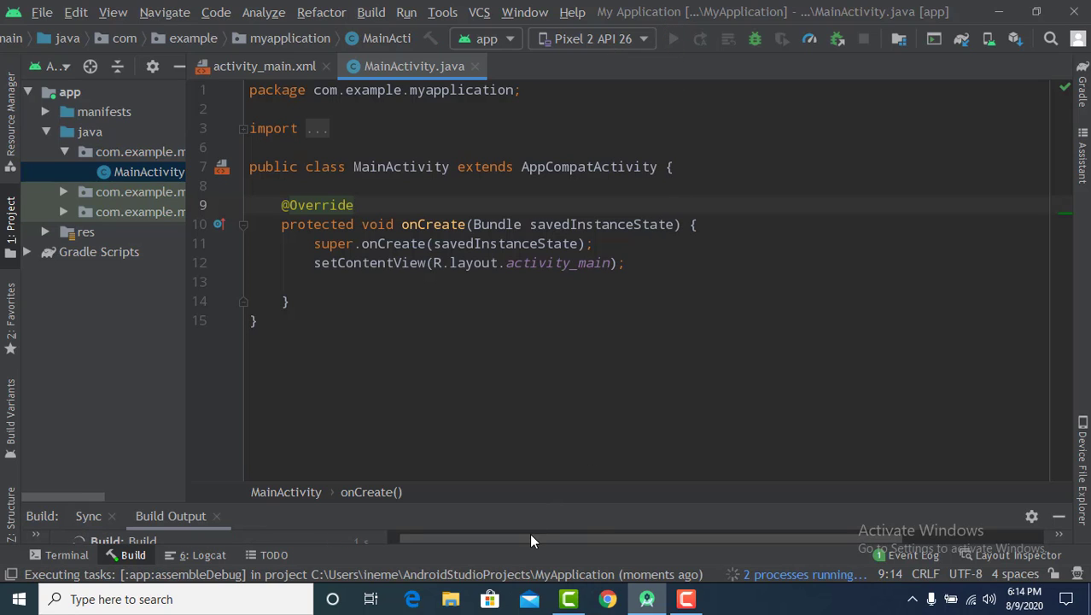
left_click_drag(529, 505, 519, 453)
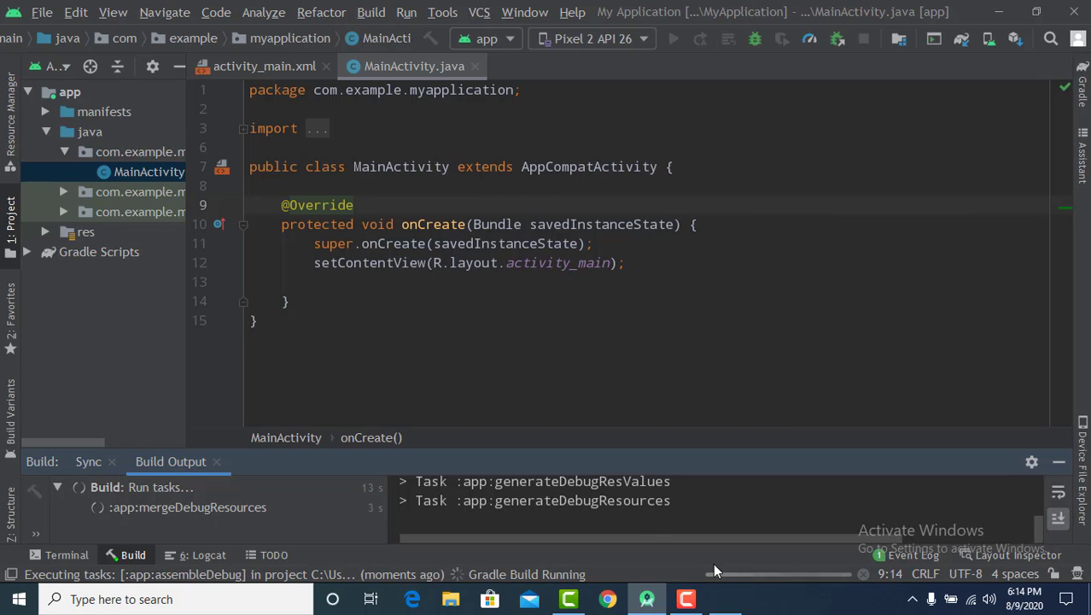
Step: Bring the running emulator to the front and move its window higher over the code editor
left_click(724, 598)
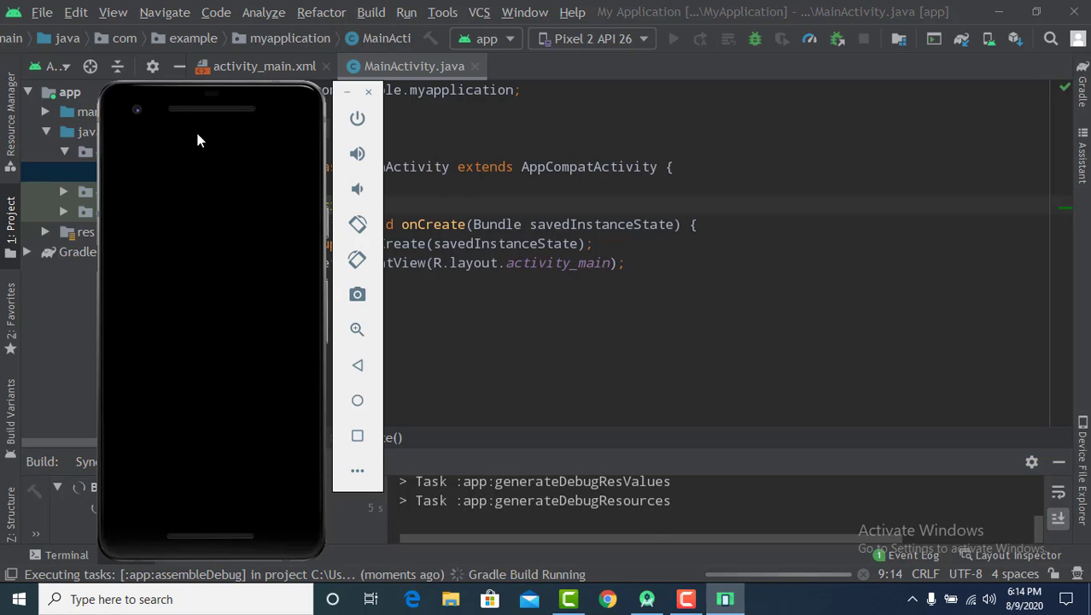
left_click_drag(192, 113, 206, 55)
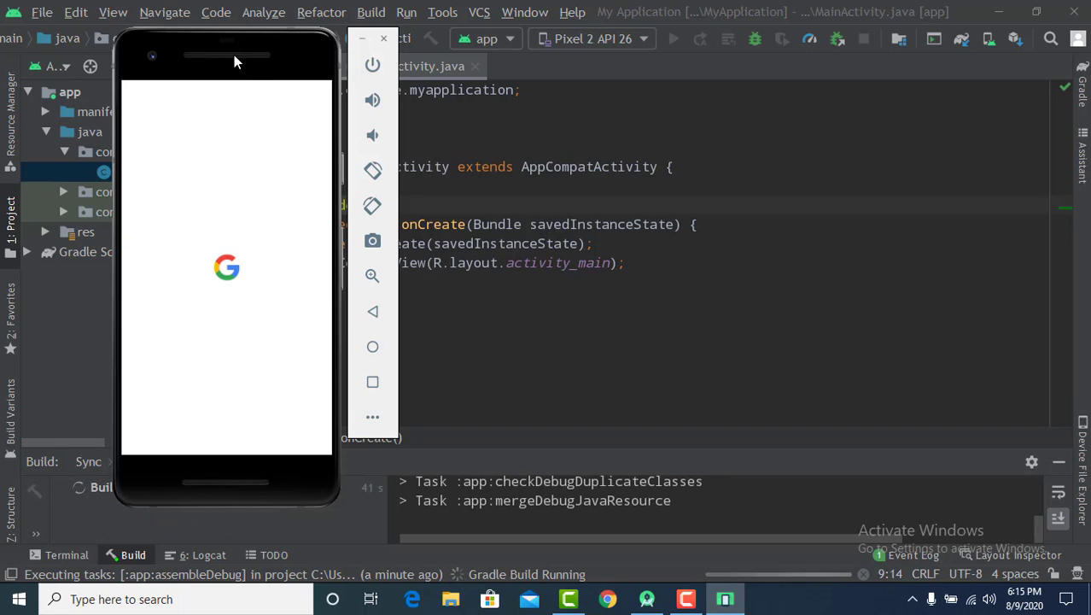
mouse_move(234, 58)
left_mouse_down()
mouse_move(261, 57)
mouse_move(232, 50)
mouse_move(217, 74)
mouse_move(218, 63)
left_mouse_up()
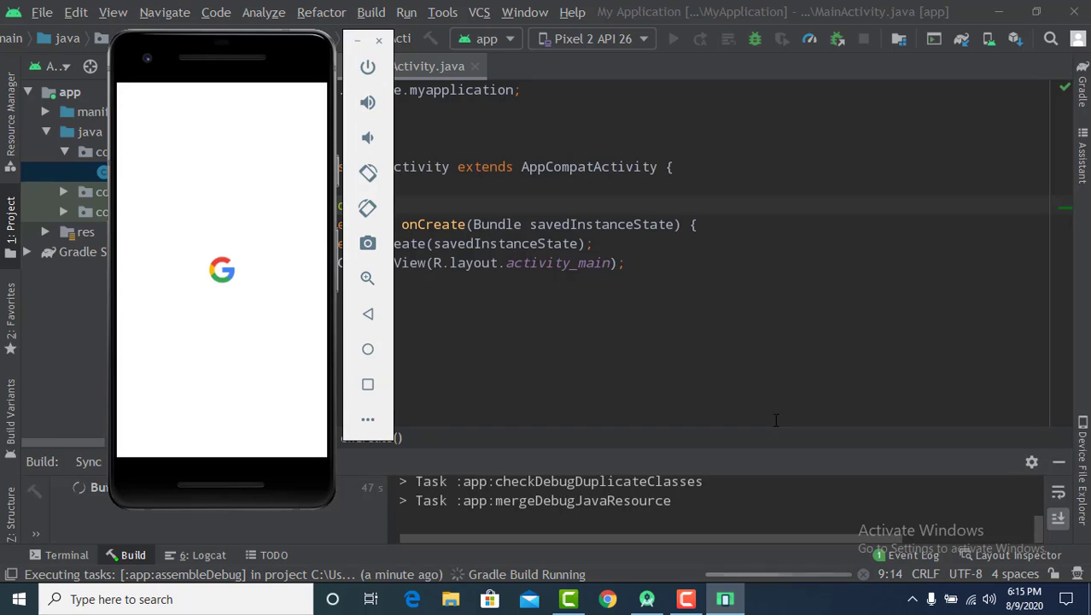
left_click(686, 598)
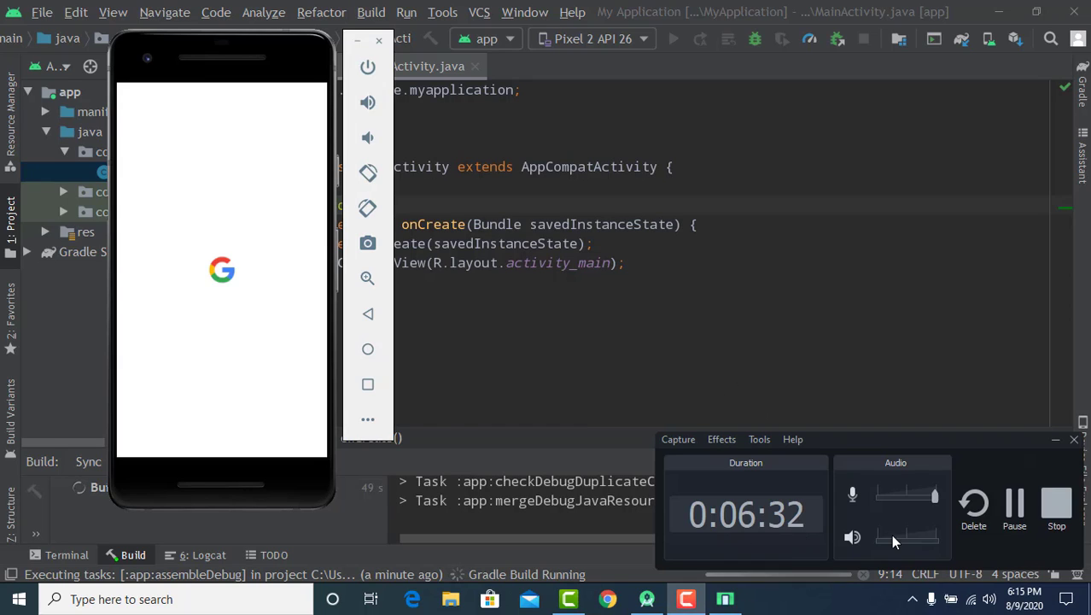